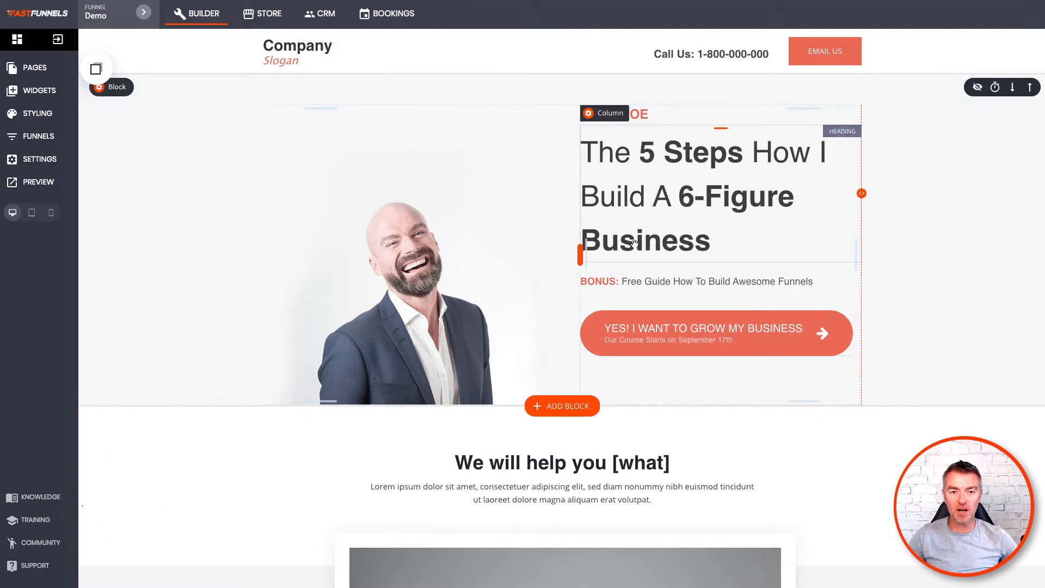
{"action": "scroll", "coordinate": [674, 257], "scroll_direction": "down", "scroll_amount": 9}
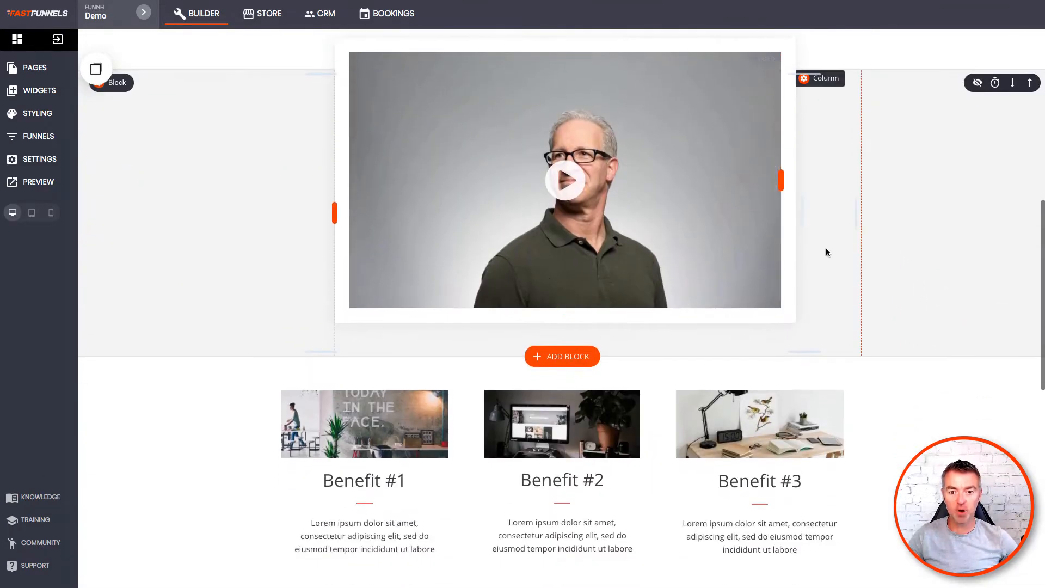
{"action": "scroll", "coordinate": [826, 250], "scroll_direction": "down", "scroll_amount": 8}
{"action": "scroll", "coordinate": [825, 253], "scroll_direction": "up", "scroll_amount": 17}
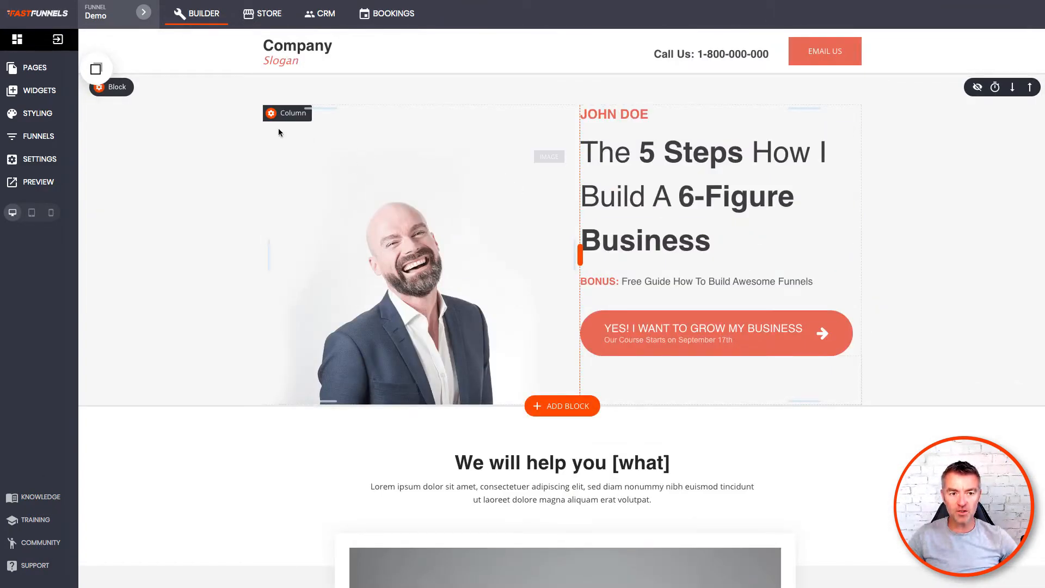
Reorder the page blocks so the "5 Steps" hero comes first, "We will help you [what]" second and the Company header third.
{"action": "mouse_move", "coordinate": [124, 96]}
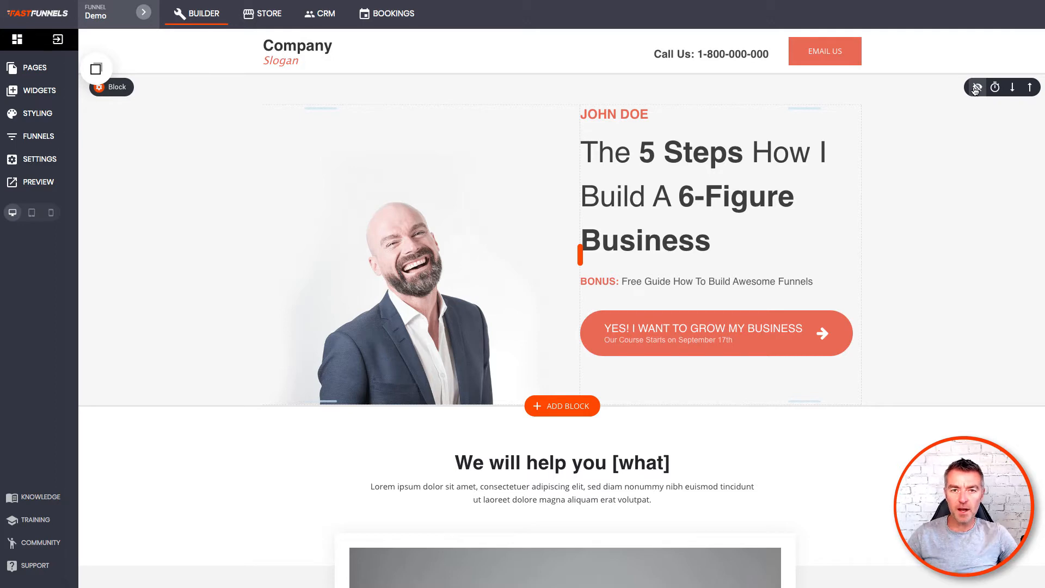
{"action": "left_click", "coordinate": [1012, 89]}
{"action": "left_click", "coordinate": [1028, 86]}
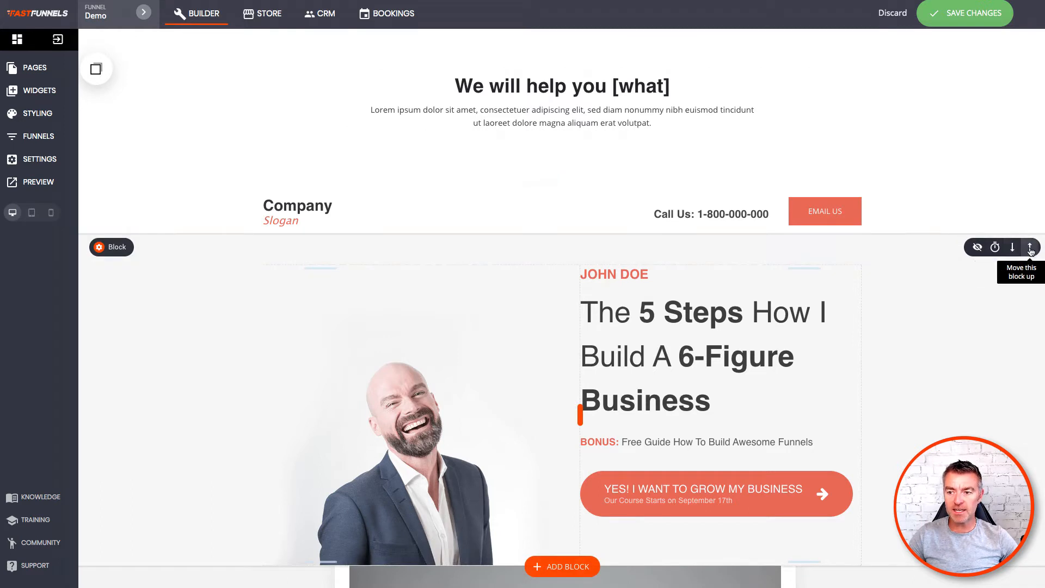
{"action": "left_click", "coordinate": [1029, 248]}
{"action": "mouse_move", "coordinate": [158, 202]}
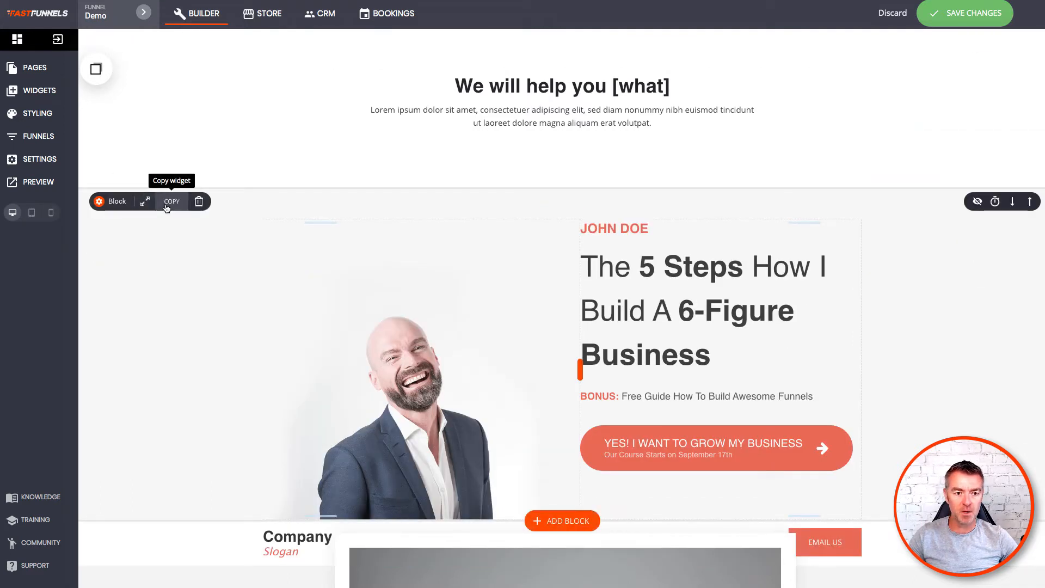
{"action": "left_click", "coordinate": [1028, 202]}
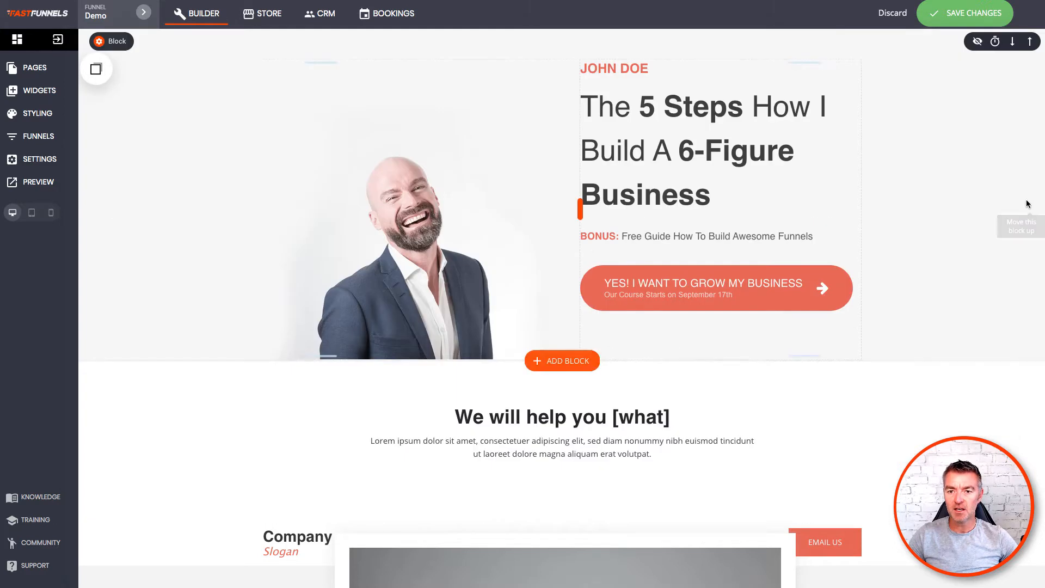
Hide the "5 Steps" hero block from the live site, then save and preview the page.
{"action": "left_click", "coordinate": [977, 43]}
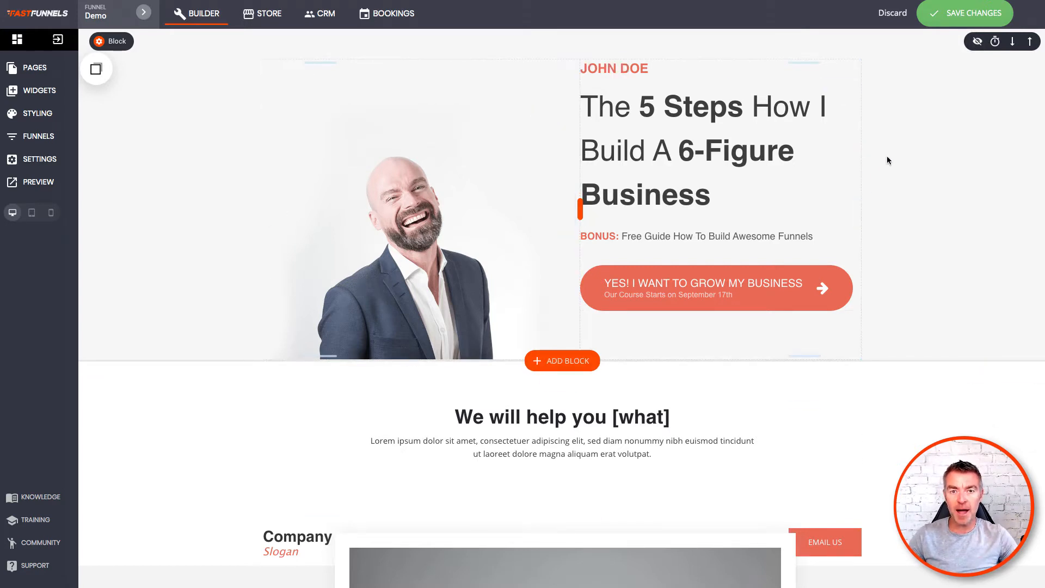
{"action": "left_click", "coordinate": [978, 43]}
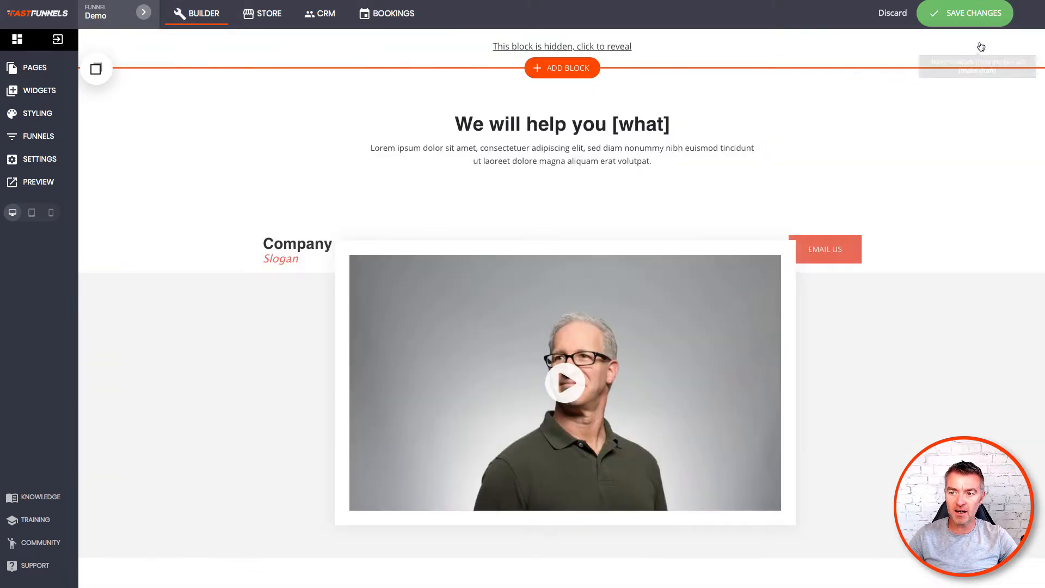
{"action": "left_click", "coordinate": [965, 14]}
{"action": "left_click", "coordinate": [51, 183]}
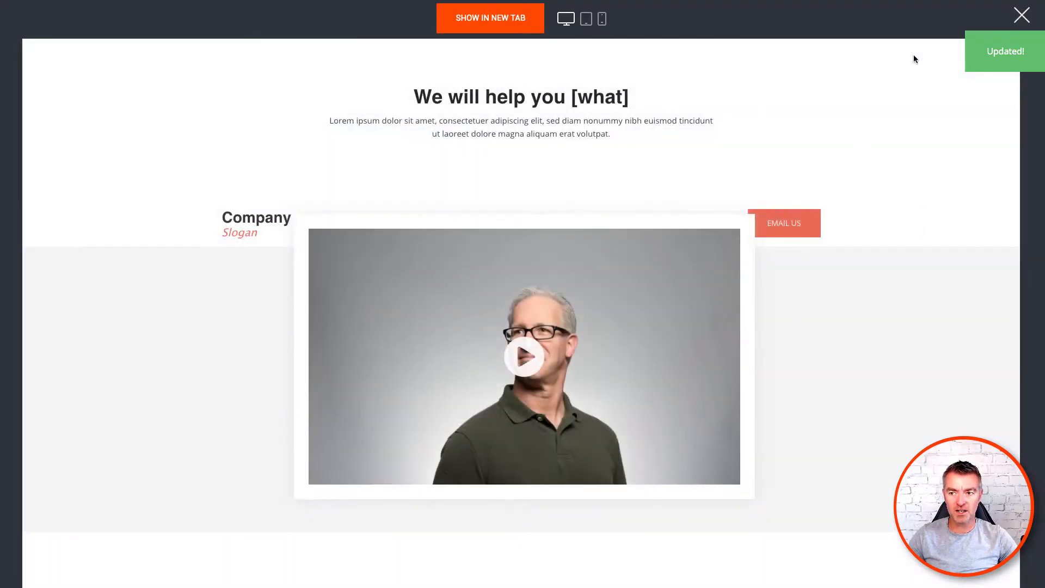
{"action": "left_click", "coordinate": [1022, 15]}
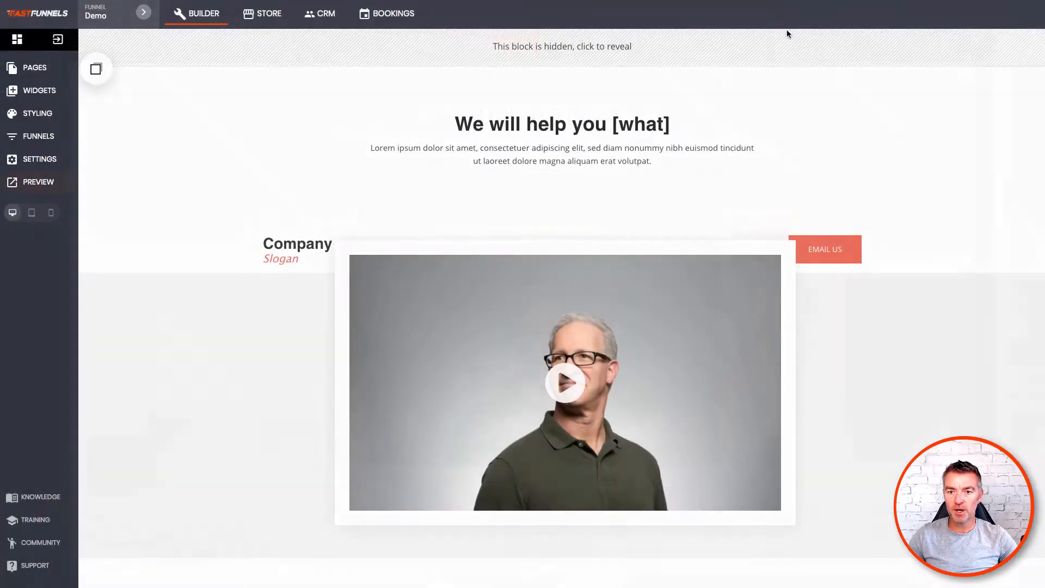
Reveal the hidden hero block again, then save and preview the page.
{"action": "left_click", "coordinate": [561, 55]}
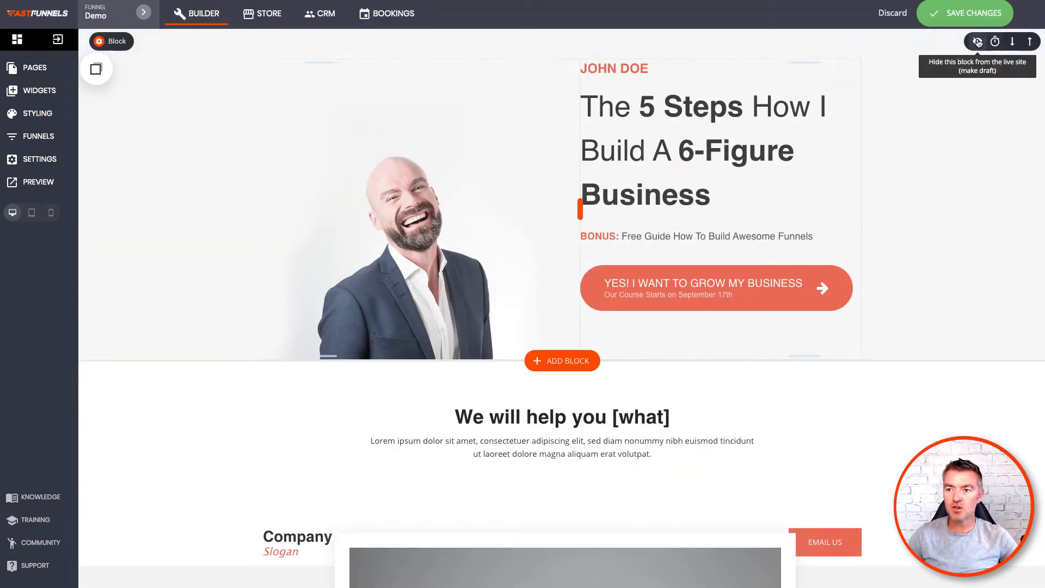
{"action": "left_click", "coordinate": [971, 13]}
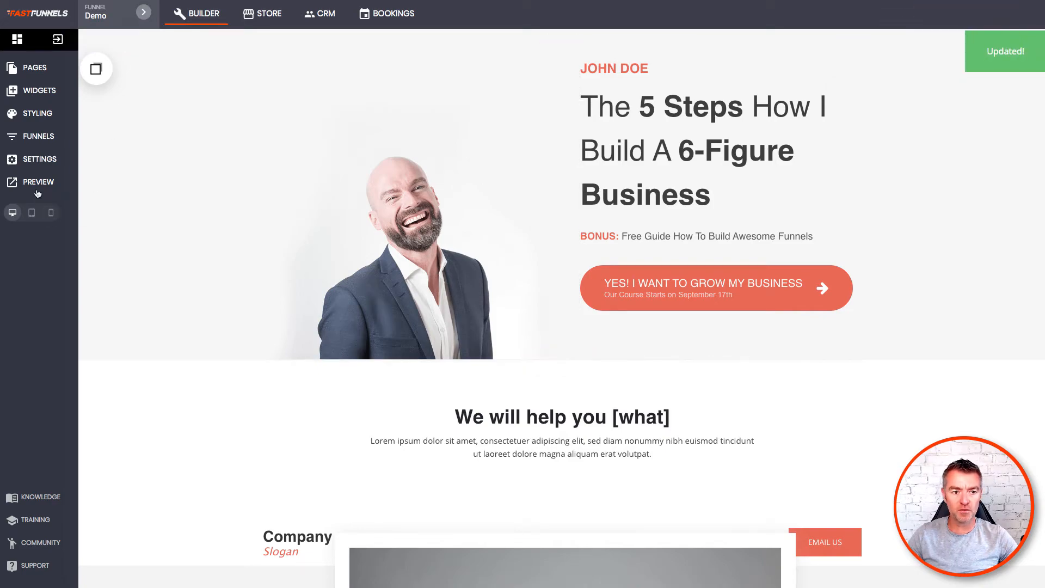
{"action": "left_click", "coordinate": [38, 190]}
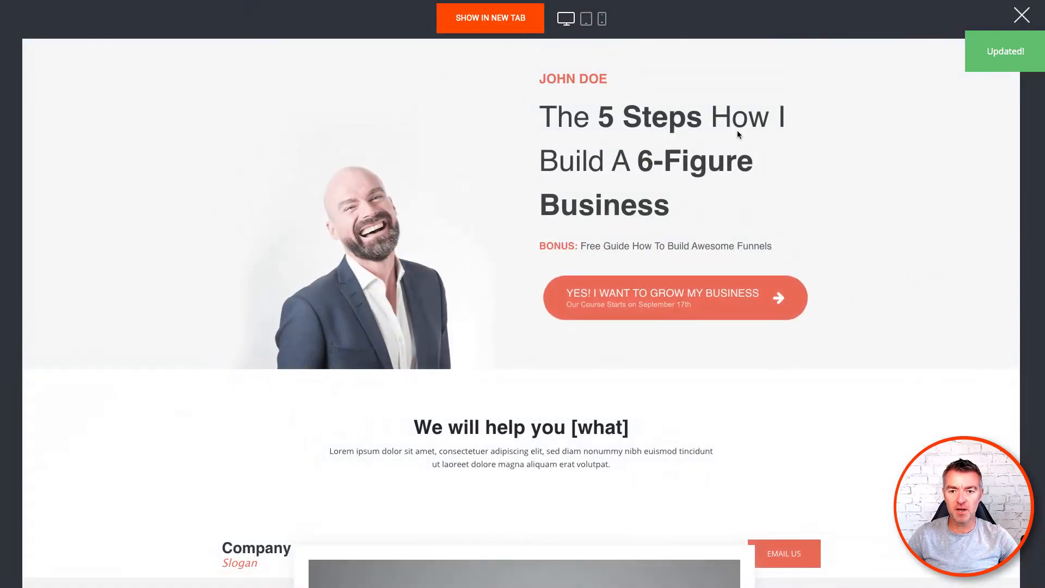
{"action": "left_click", "coordinate": [1021, 16]}
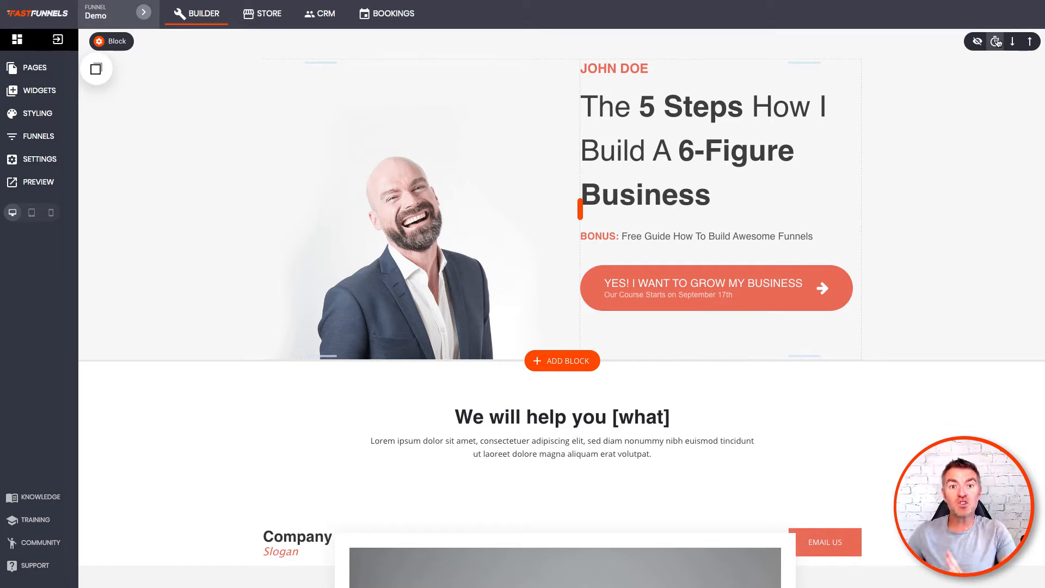
Open the Video Page step of the Direct Video Series funnel in the builder.
{"action": "scroll", "coordinate": [776, 249], "scroll_direction": "down", "scroll_amount": 8}
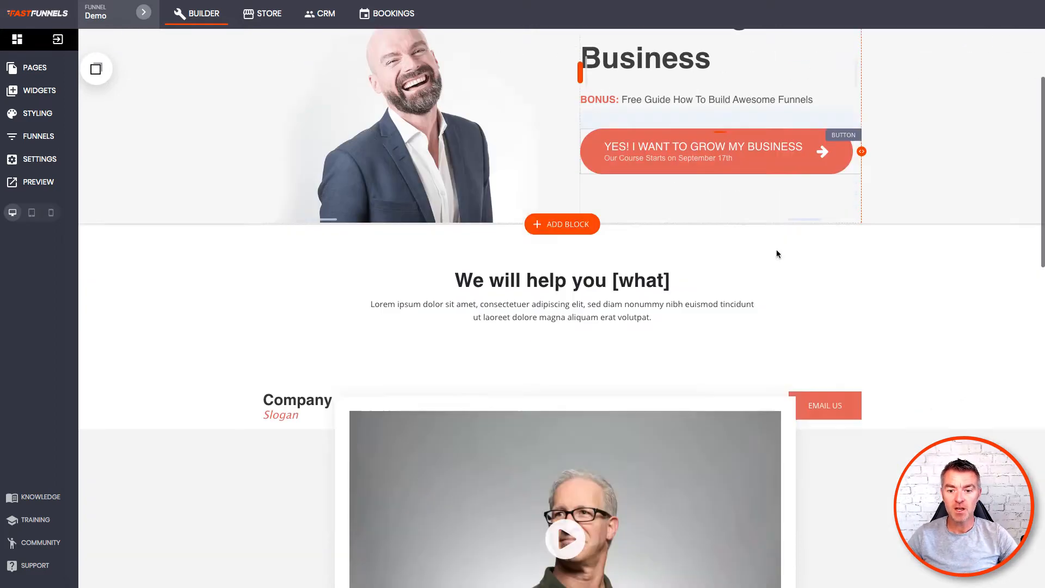
{"action": "scroll", "coordinate": [778, 252], "scroll_direction": "up", "scroll_amount": 7}
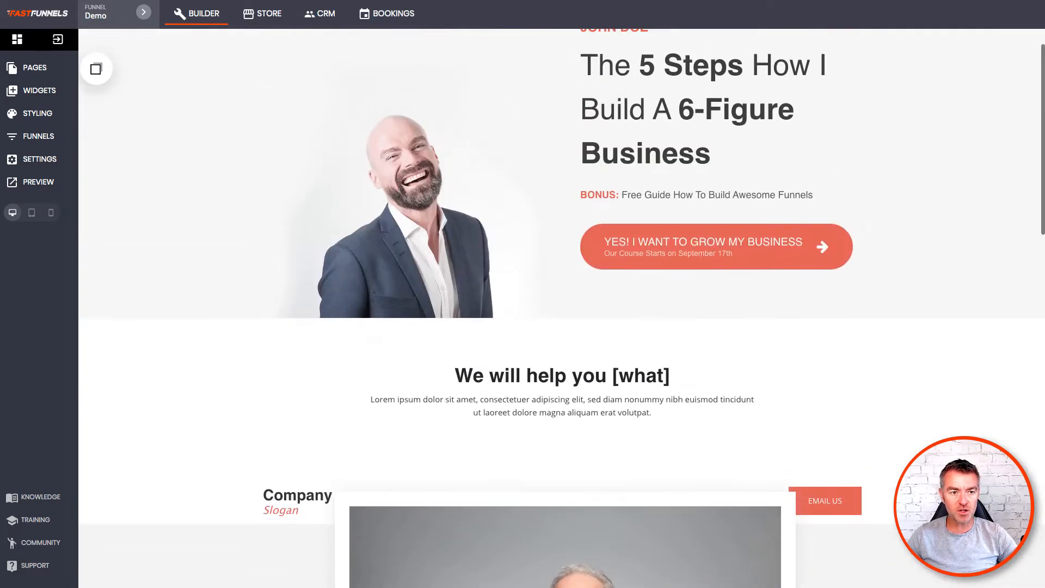
{"action": "left_click", "coordinate": [38, 140]}
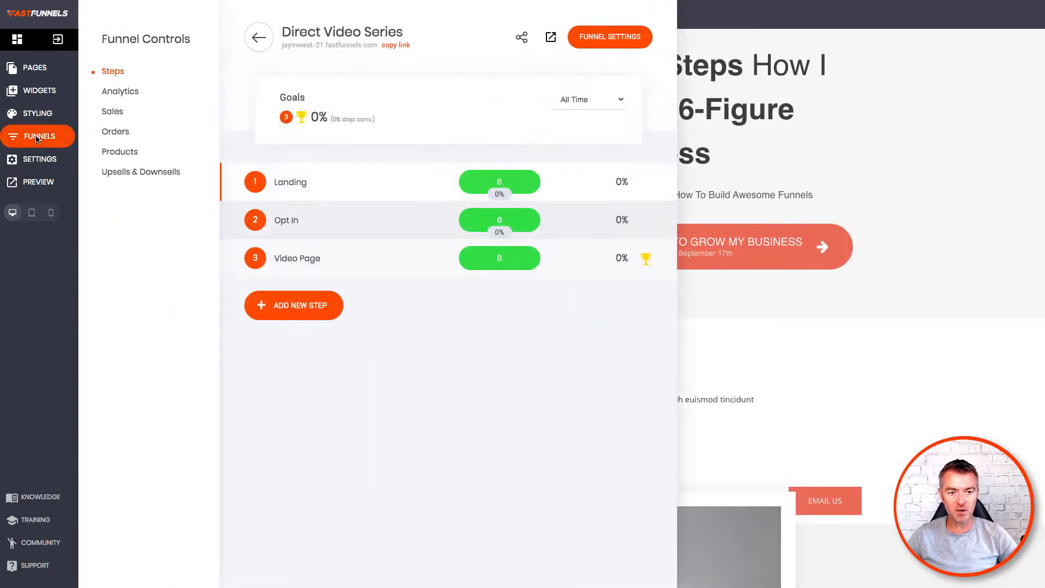
{"action": "left_click", "coordinate": [289, 266]}
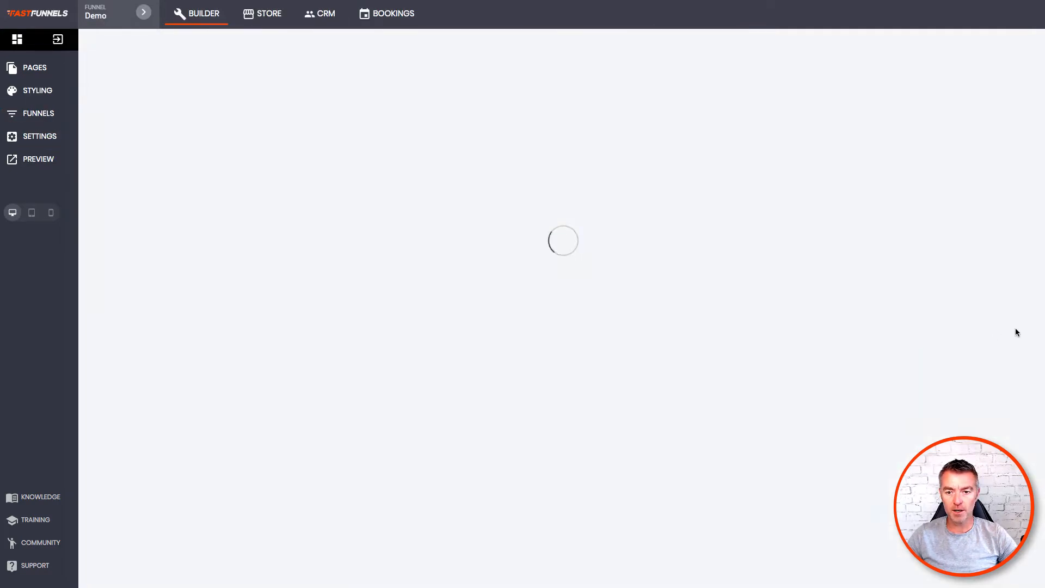
{"action": "scroll", "coordinate": [1012, 331], "scroll_direction": "down", "scroll_amount": 4}
{"action": "scroll", "coordinate": [508, 259], "scroll_direction": "up", "scroll_amount": 4}
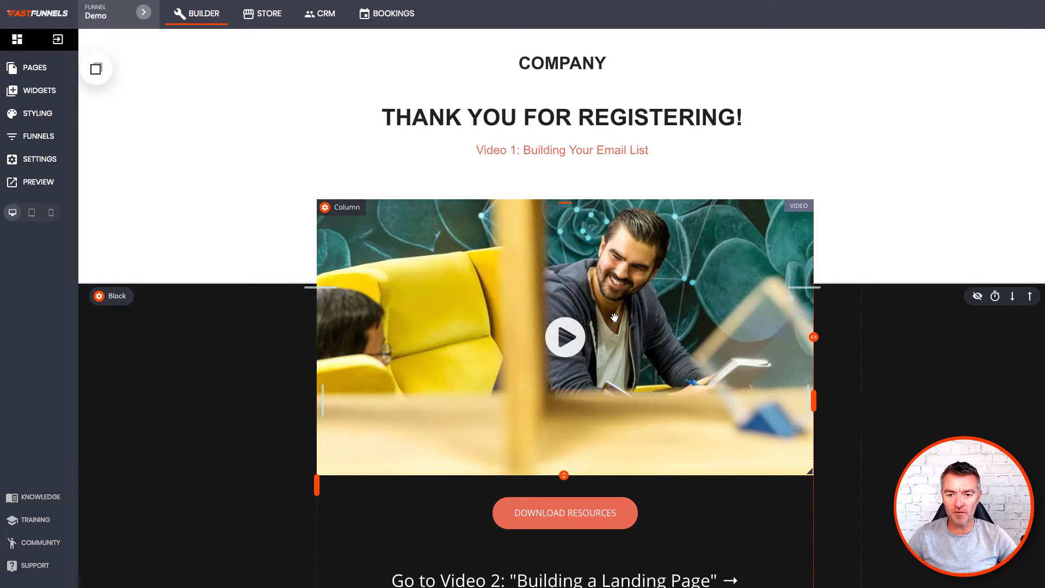
Set the element delay of the dark video block to 60 minutes and discard the change.
{"action": "left_click_drag", "start_coordinate": [568, 202], "coordinate": [566, 191]}
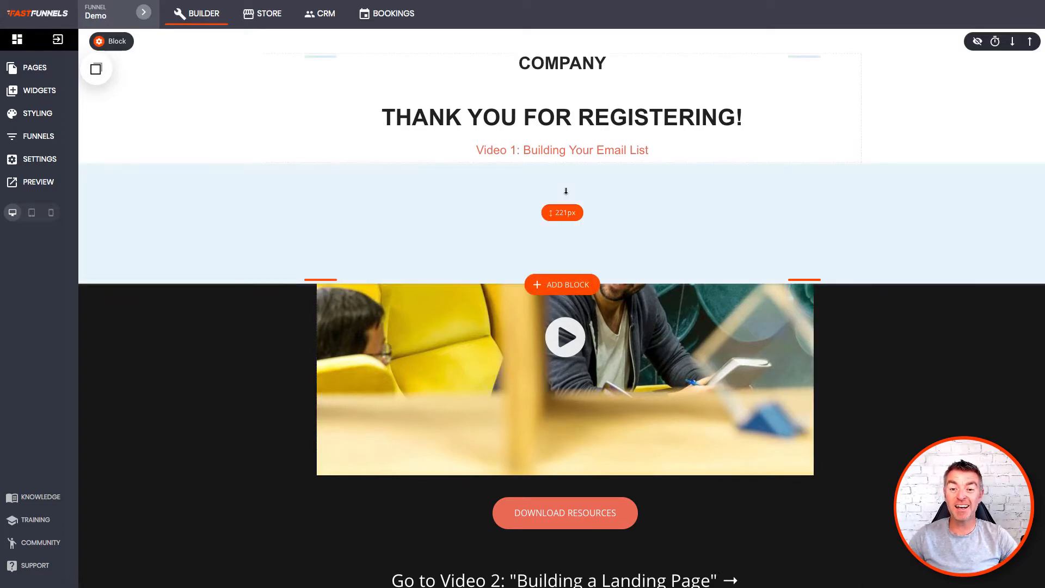
{"action": "scroll", "coordinate": [700, 390], "scroll_direction": "down", "scroll_amount": 3}
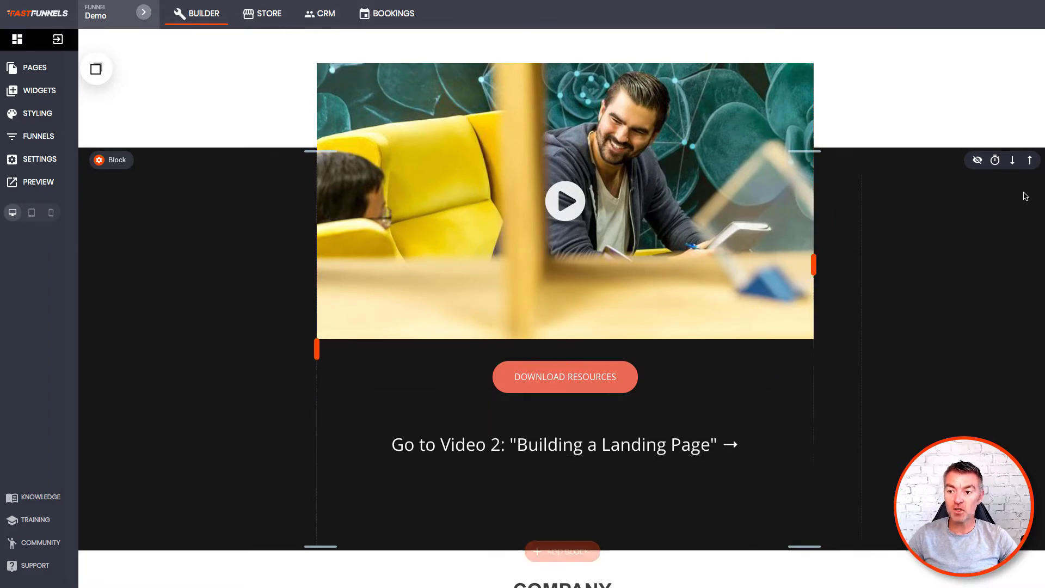
{"action": "left_click", "coordinate": [995, 161]}
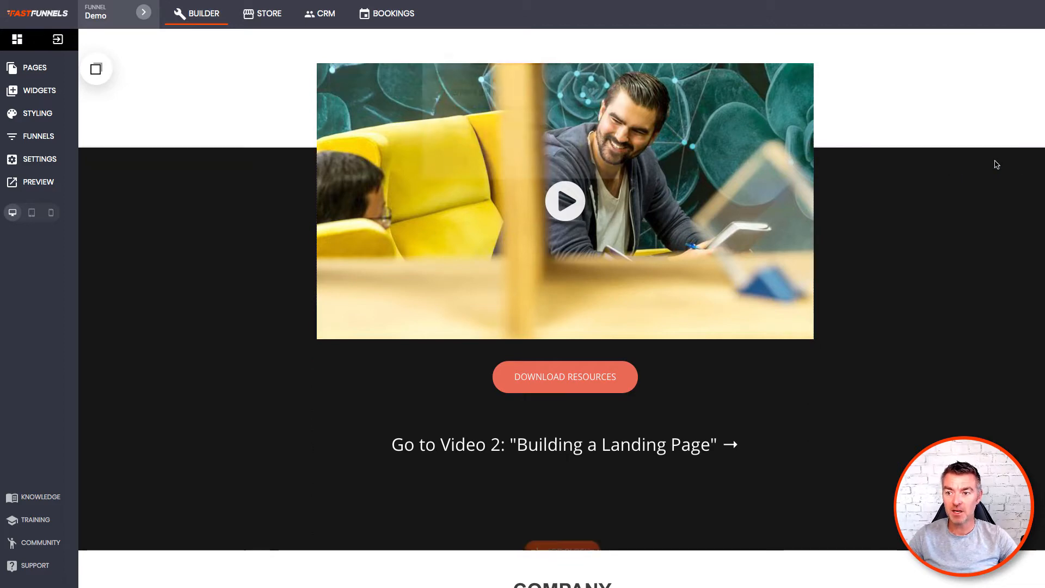
{"action": "left_click", "coordinate": [463, 148]}
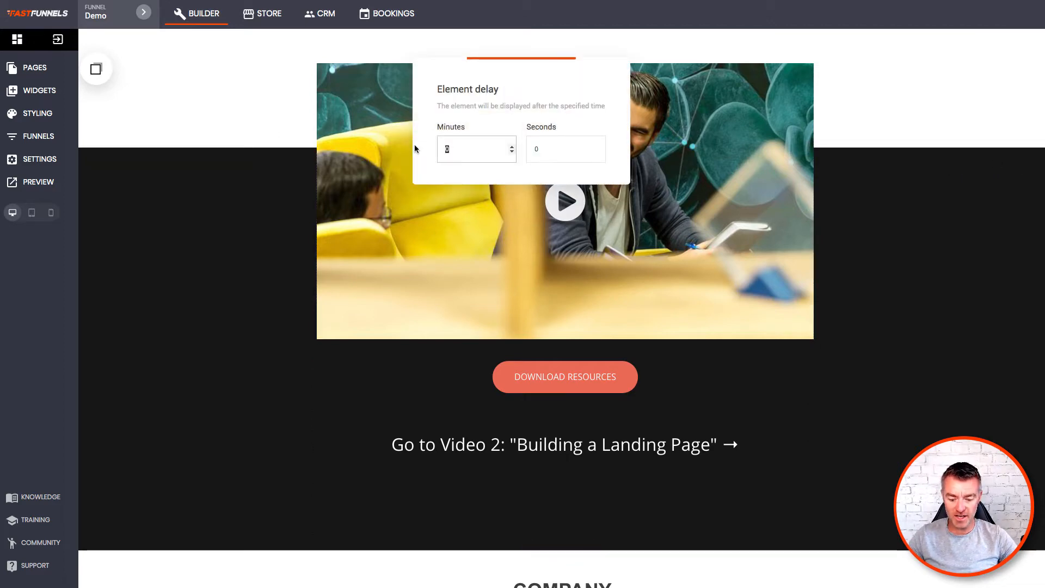
{"action": "type", "text": "60"}
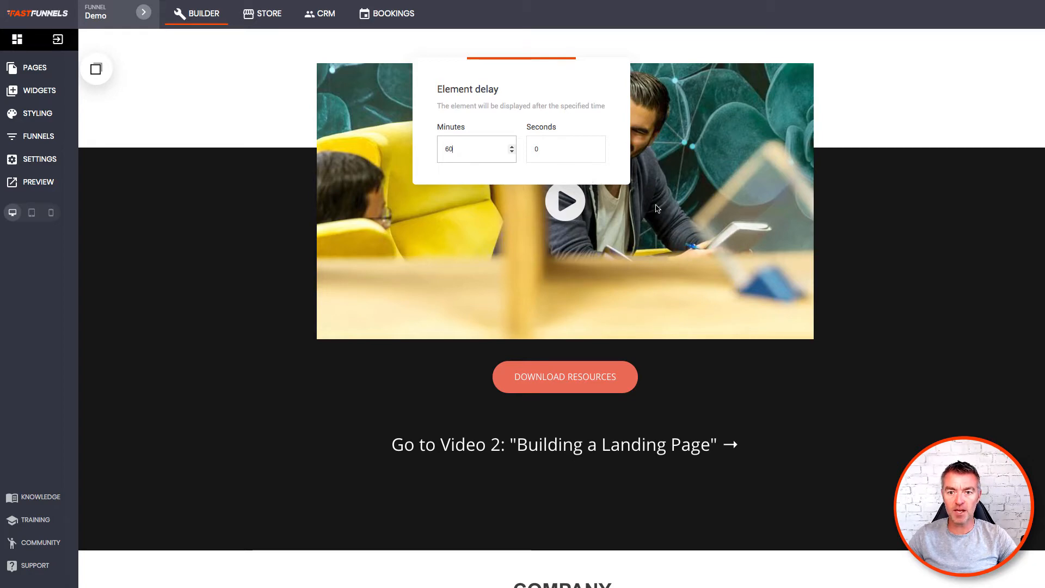
{"action": "left_click", "coordinate": [660, 224]}
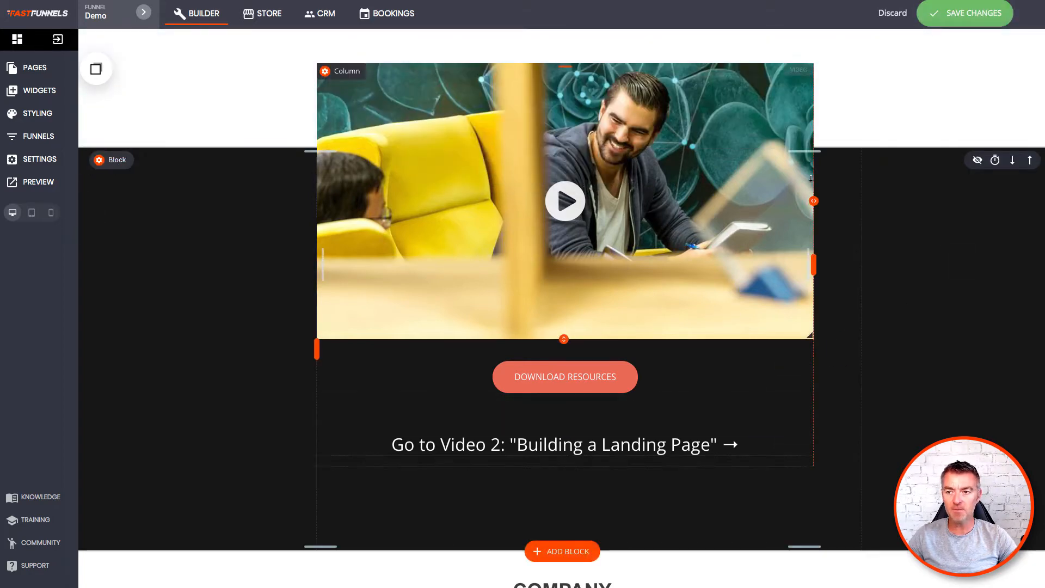
{"action": "left_click", "coordinate": [892, 12]}
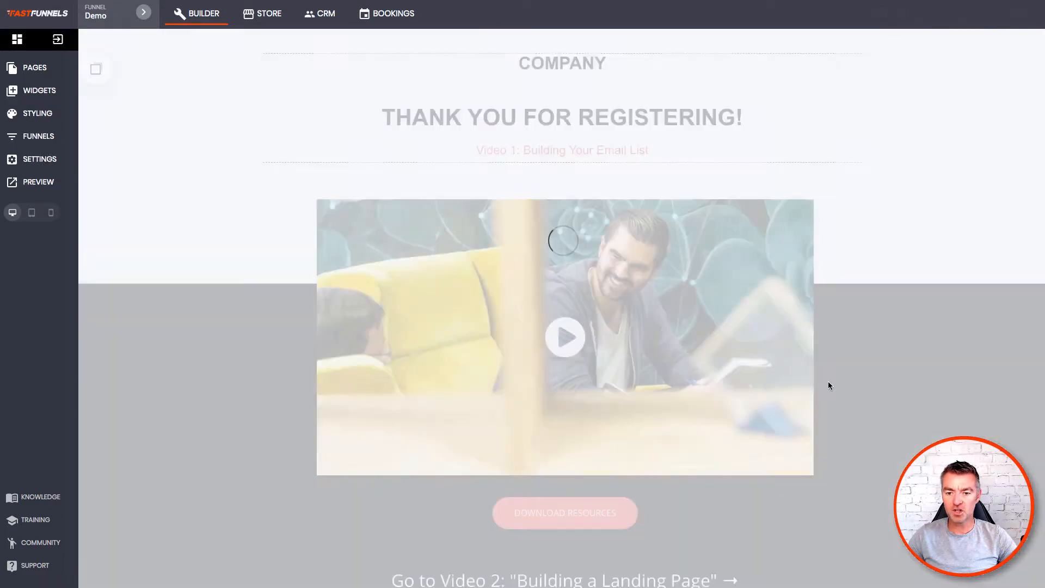
Set the Download Resources button's element delay to 10 seconds and save the changes.
{"action": "scroll", "coordinate": [596, 509], "scroll_direction": "down", "scroll_amount": 2}
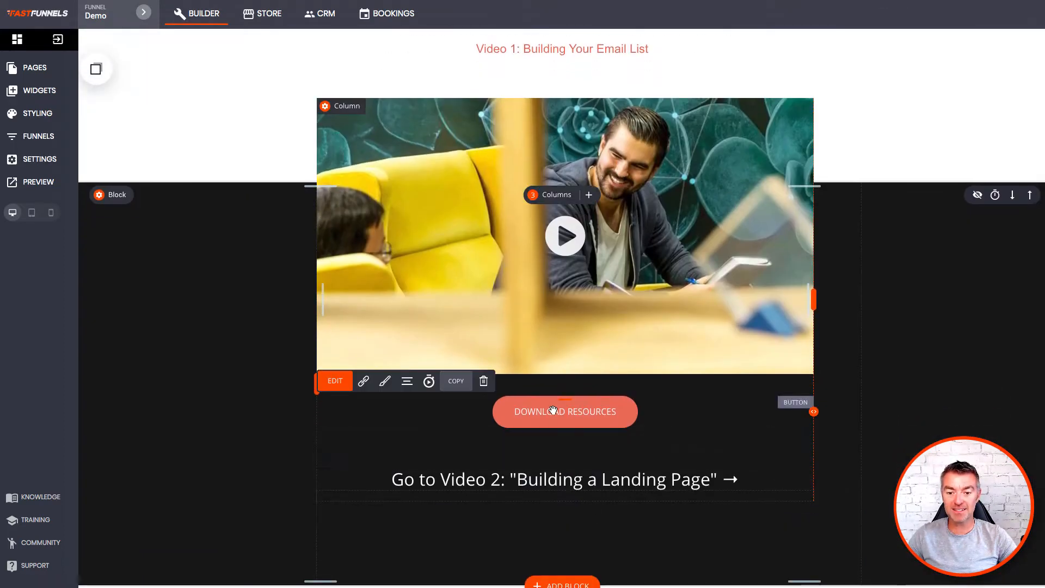
{"action": "left_click", "coordinate": [429, 385]}
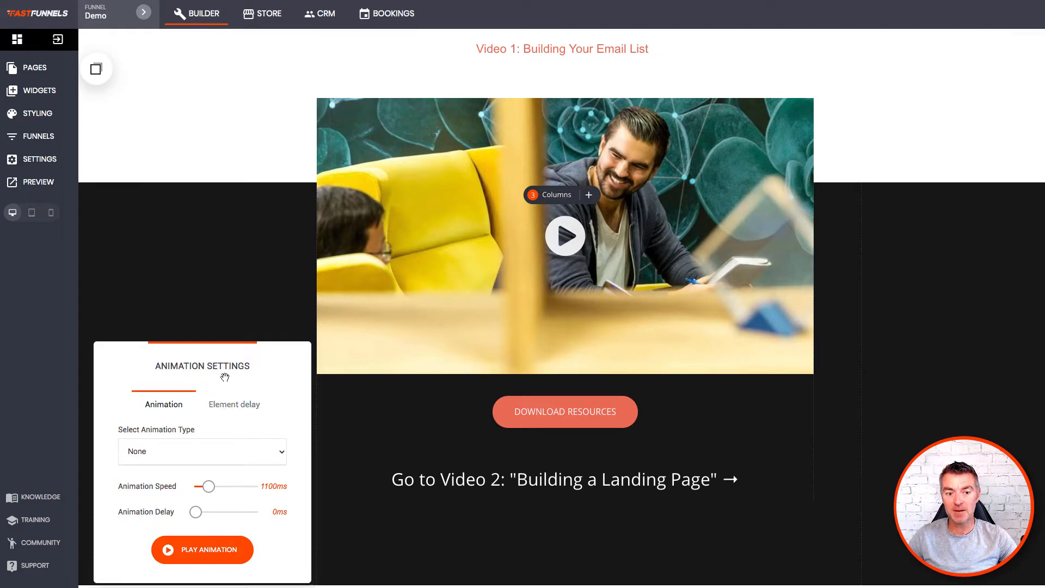
{"action": "left_click_drag", "start_coordinate": [224, 378], "coordinate": [387, 184]}
{"action": "left_click", "coordinate": [395, 211]}
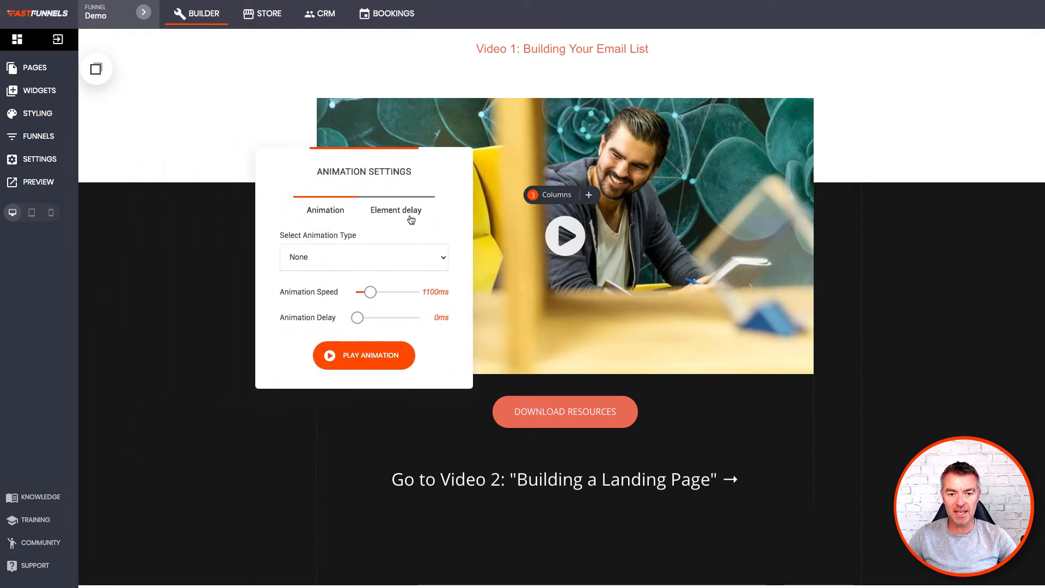
{"action": "left_click", "coordinate": [297, 303]}
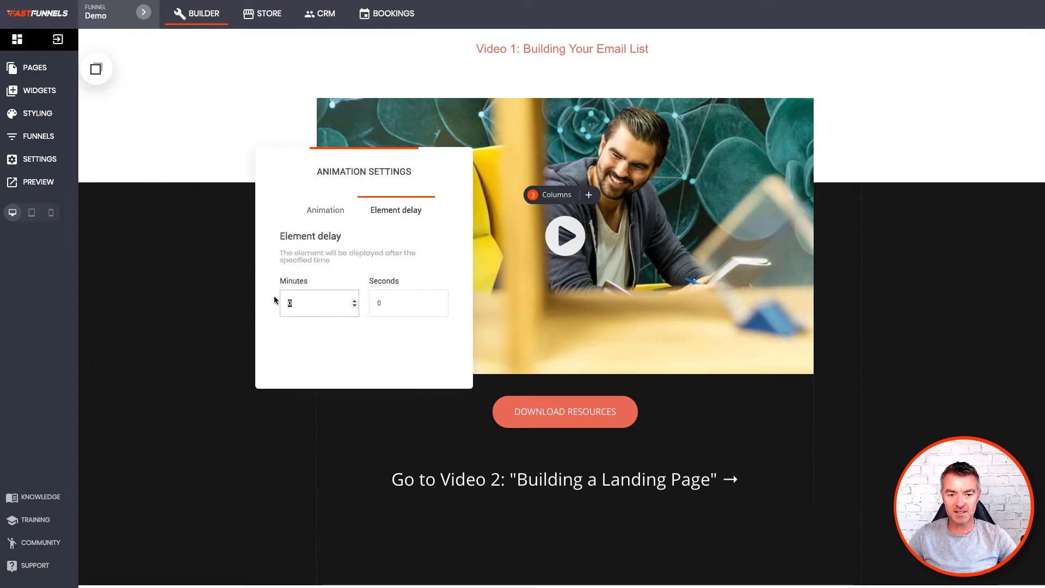
{"action": "left_click", "coordinate": [371, 300]}
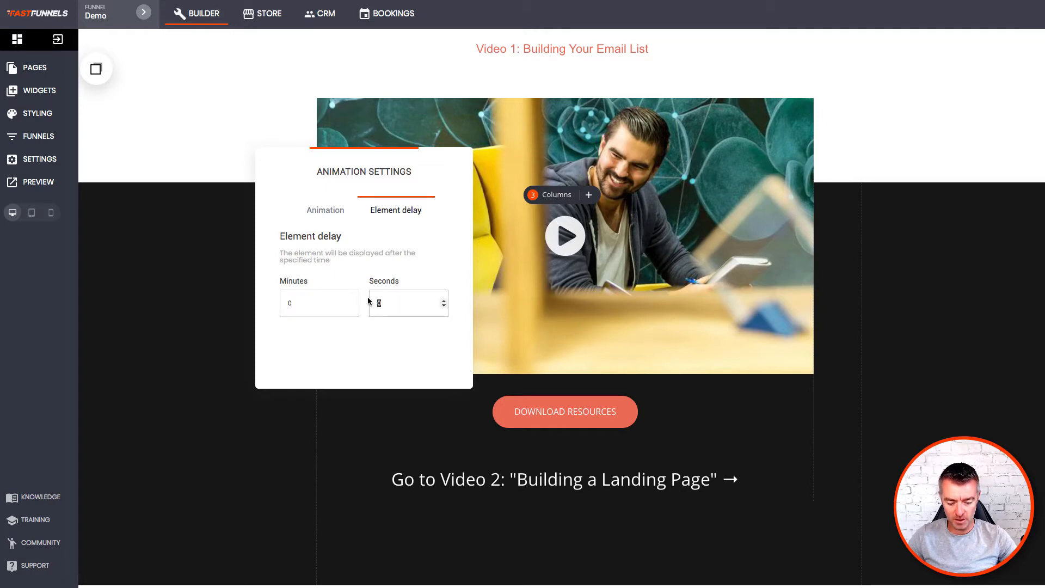
{"action": "left_click", "coordinate": [381, 409]}
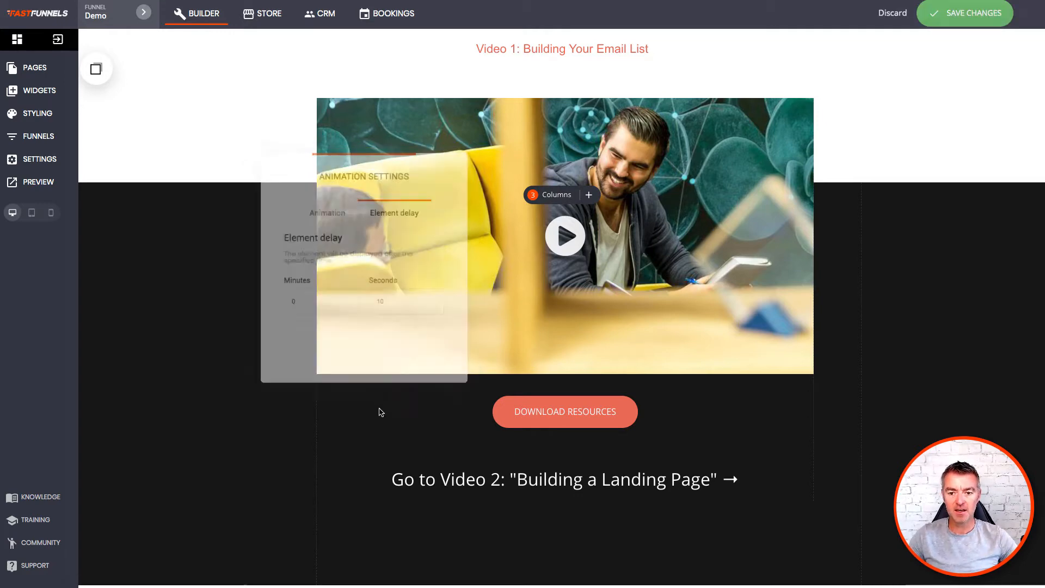
{"action": "left_click", "coordinate": [995, 11]}
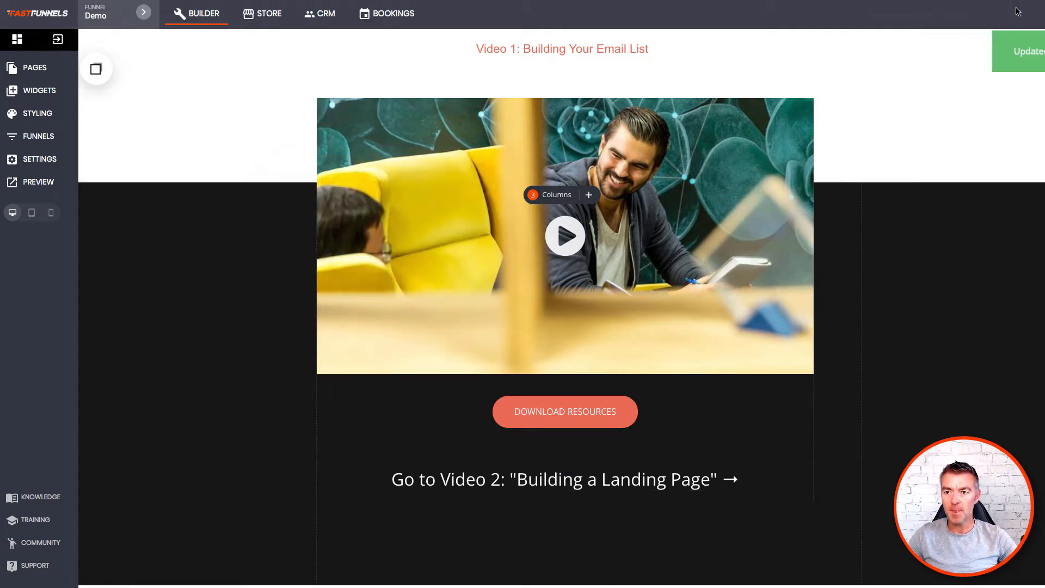
Preview the video page to check the delayed appearance of the Download Resources button.
{"action": "left_click", "coordinate": [52, 183]}
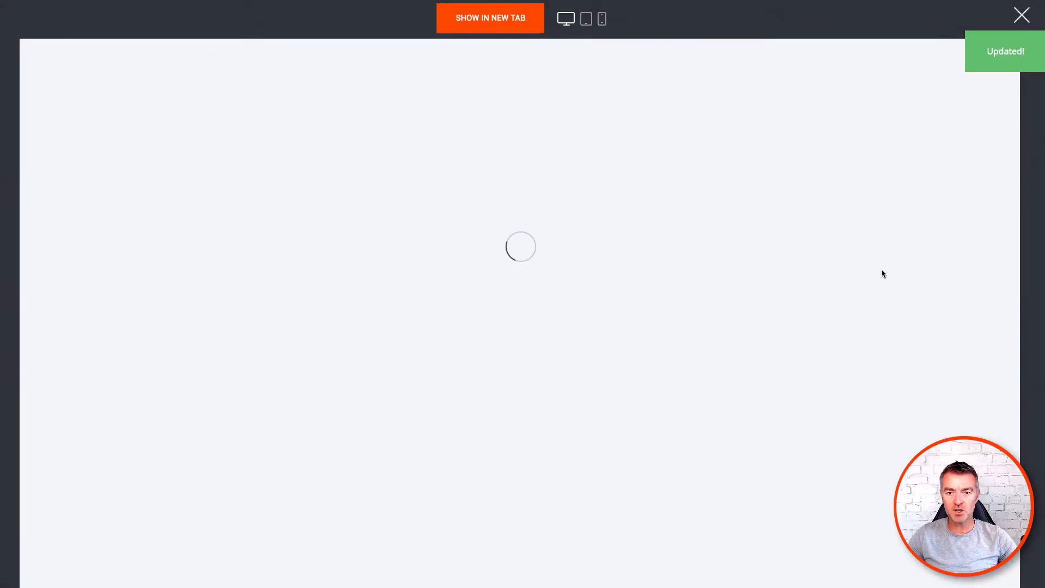
{"action": "scroll", "coordinate": [885, 279], "scroll_direction": "down", "scroll_amount": 2}
{"action": "scroll", "coordinate": [887, 280], "scroll_direction": "up", "scroll_amount": 1}
{"action": "scroll", "coordinate": [892, 281], "scroll_direction": "up", "scroll_amount": 1}
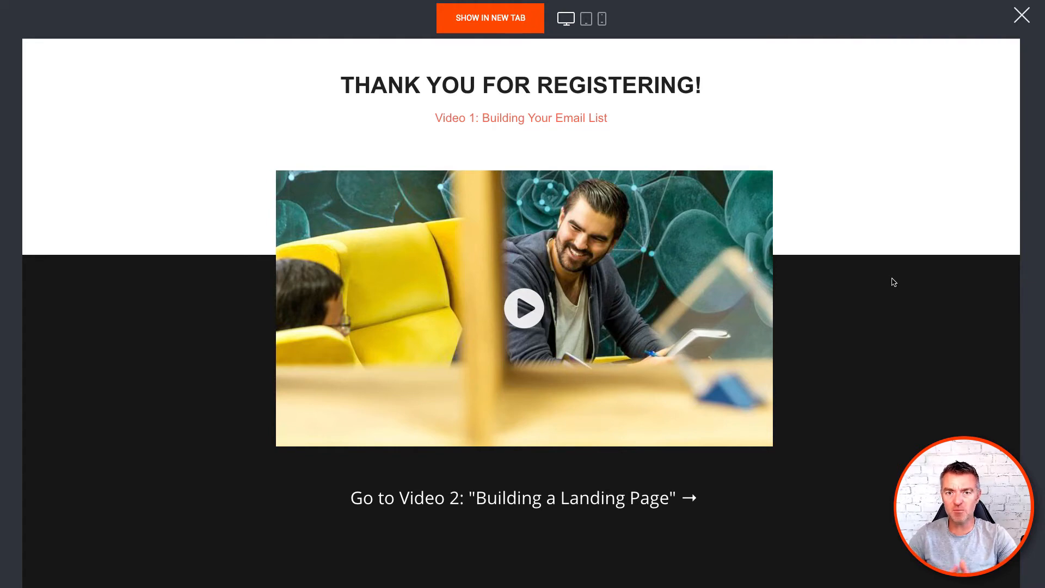
Check below the video in the preview for the Download Resources button and return to the builder.
{"action": "scroll", "coordinate": [894, 281], "scroll_direction": "down", "scroll_amount": 2}
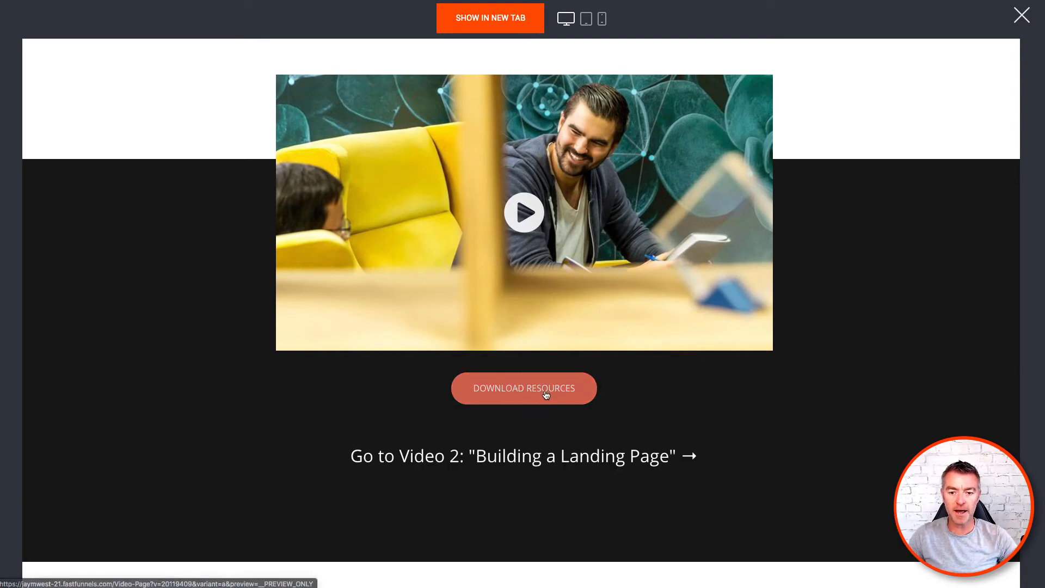
{"action": "scroll", "coordinate": [665, 382], "scroll_direction": "up", "scroll_amount": 3}
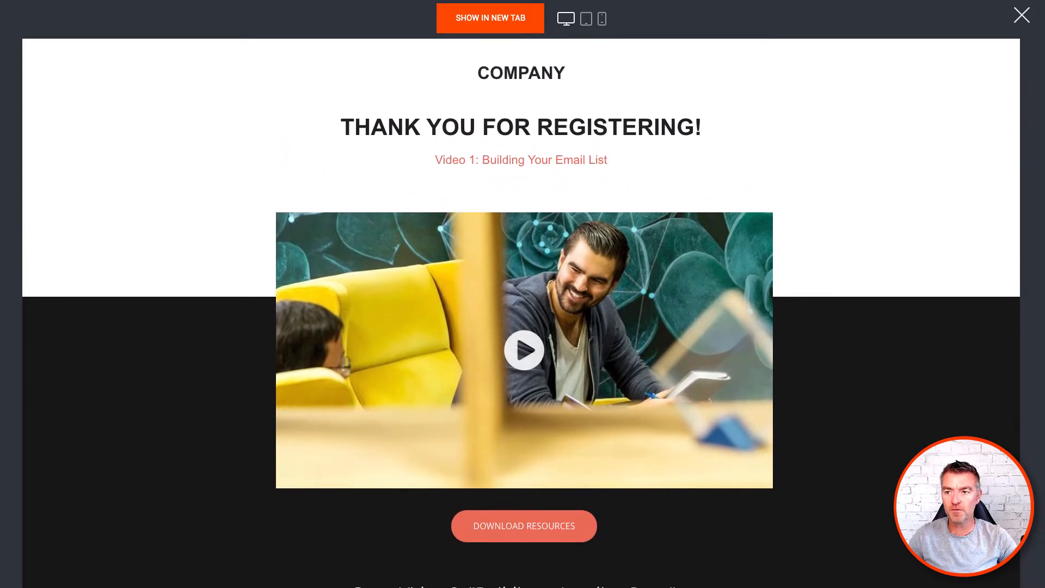
{"action": "left_click", "coordinate": [1022, 15]}
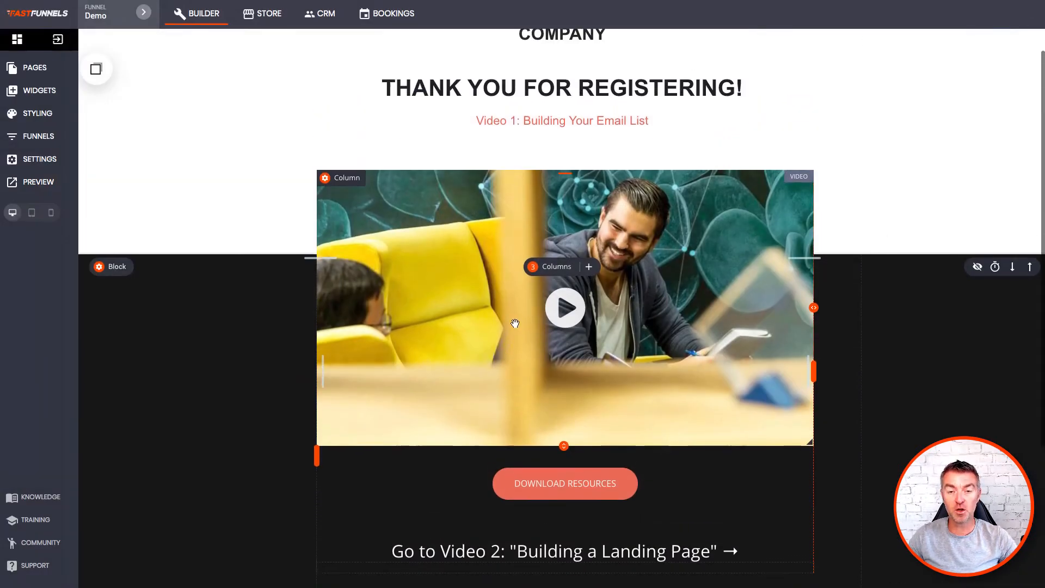
Open the funnel page with the heading "The 5 Steps How I Build A 6-Figure Business" in the builder.
{"action": "scroll", "coordinate": [514, 323], "scroll_direction": "up", "scroll_amount": 1}
{"action": "scroll", "coordinate": [528, 334], "scroll_direction": "down", "scroll_amount": 1}
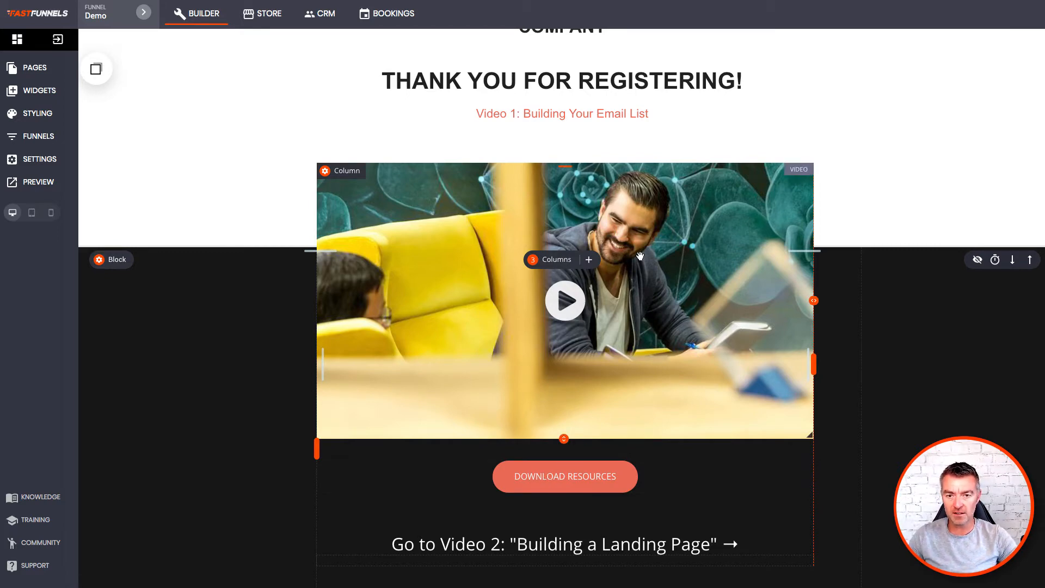
{"action": "scroll", "coordinate": [536, 303], "scroll_direction": "down", "scroll_amount": 1}
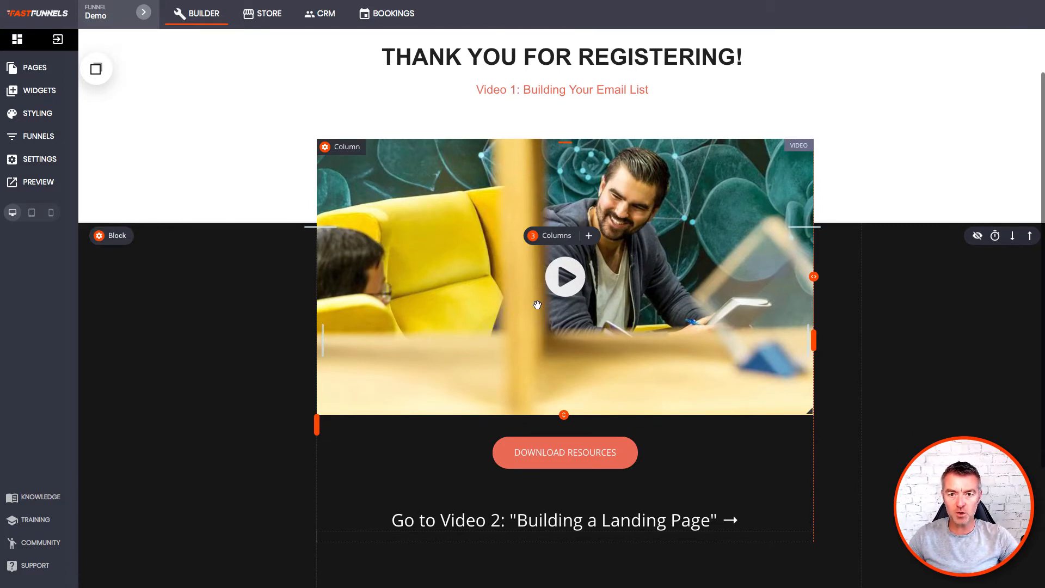
{"action": "scroll", "coordinate": [537, 305], "scroll_direction": "up", "scroll_amount": 2}
{"action": "left_click", "coordinate": [43, 136]}
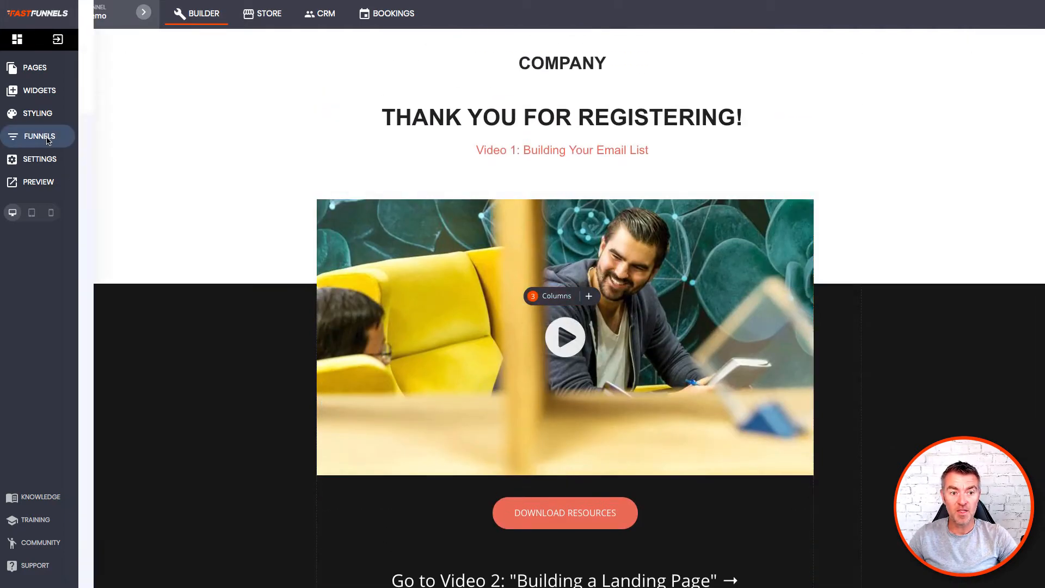
{"action": "left_click", "coordinate": [318, 182]}
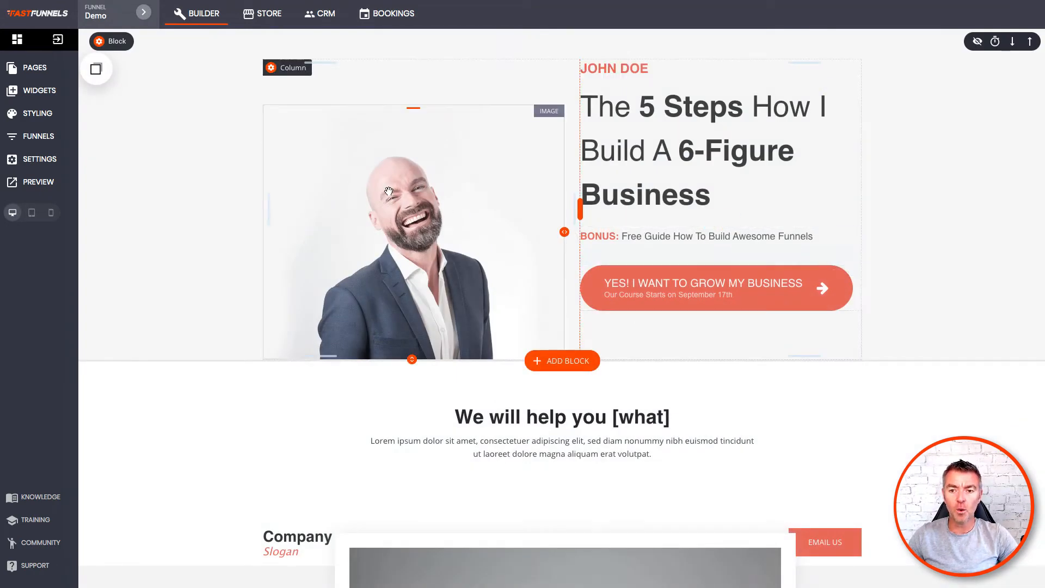
Review the settings of the hero block's photo column without changing them.
{"action": "left_click", "coordinate": [283, 72]}
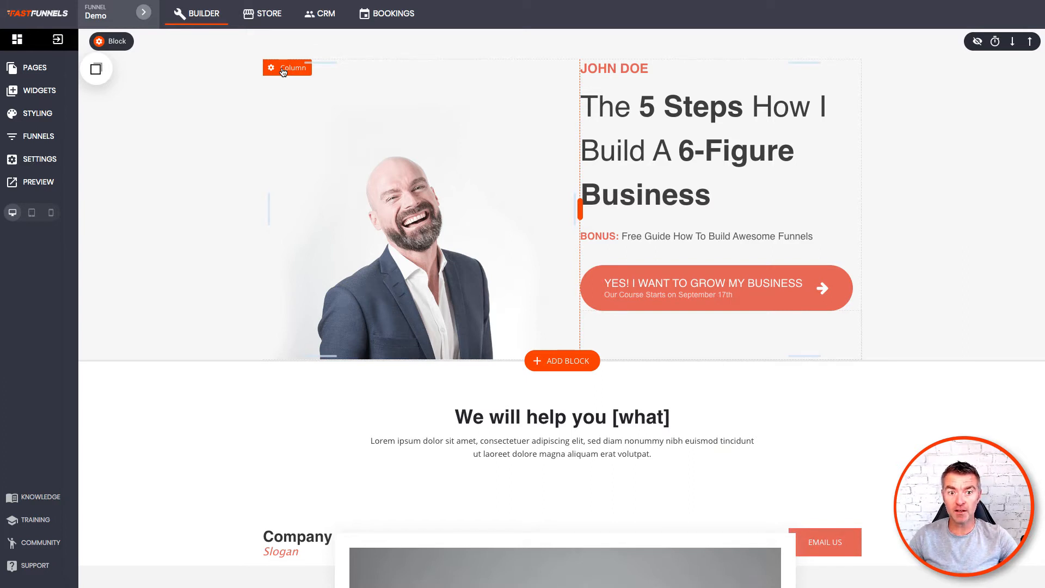
{"action": "left_click", "coordinate": [283, 70]}
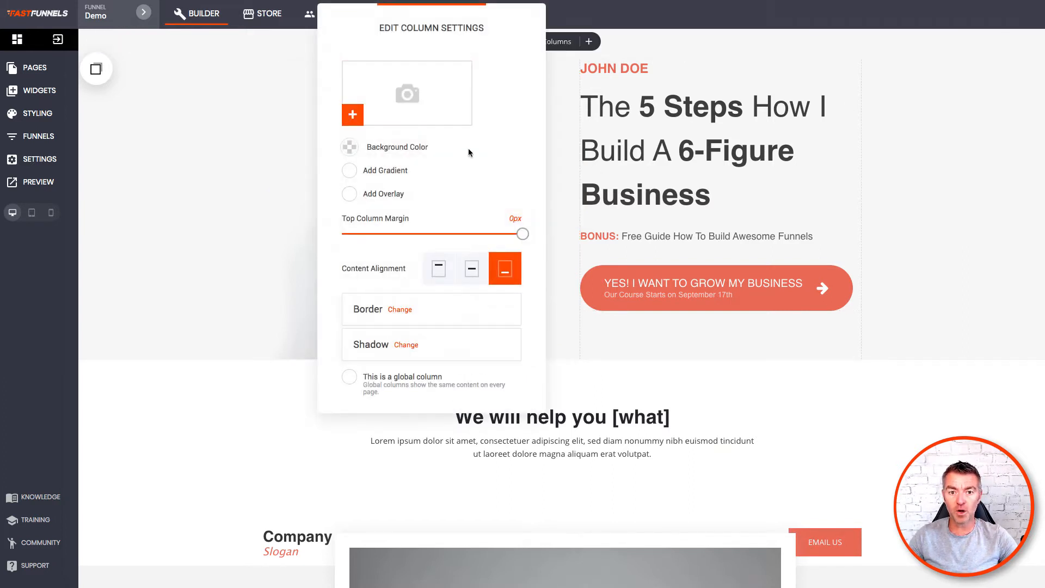
{"action": "left_click", "coordinate": [618, 77]}
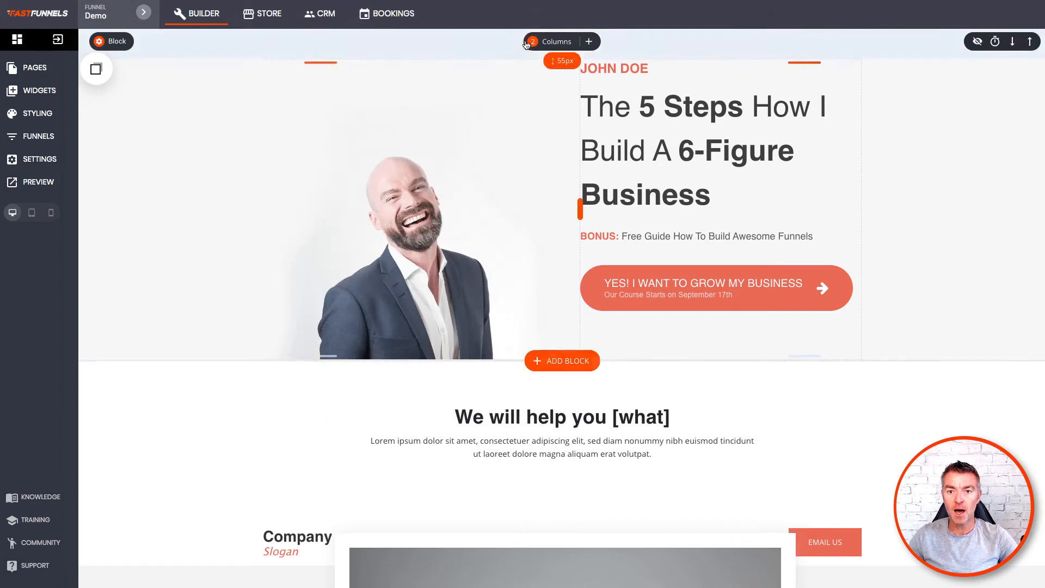
Try splitting the hero block into three, one and two columns, and leave its content in a single column.
{"action": "left_click", "coordinate": [558, 44]}
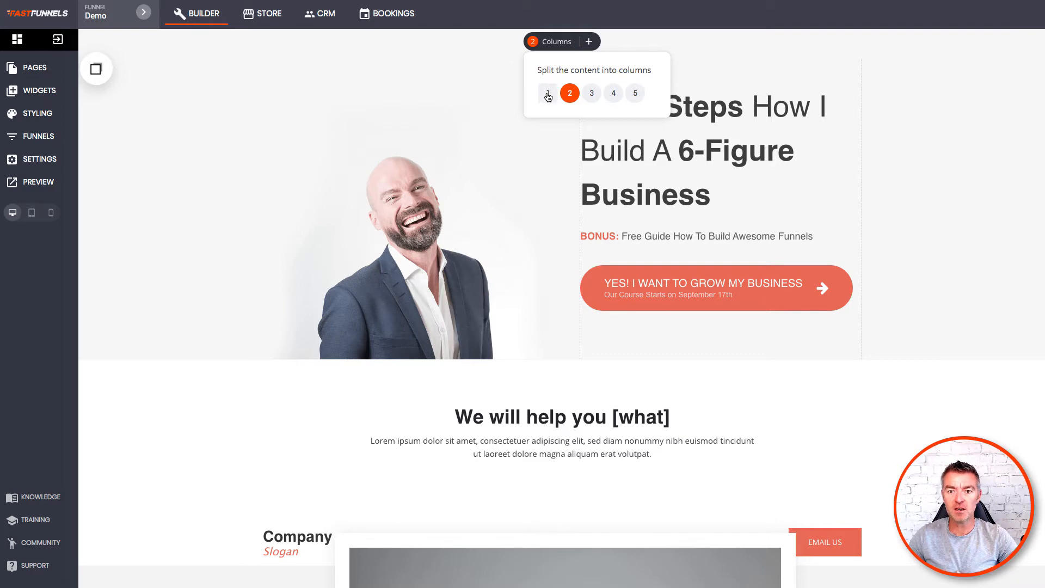
{"action": "left_click", "coordinate": [593, 96]}
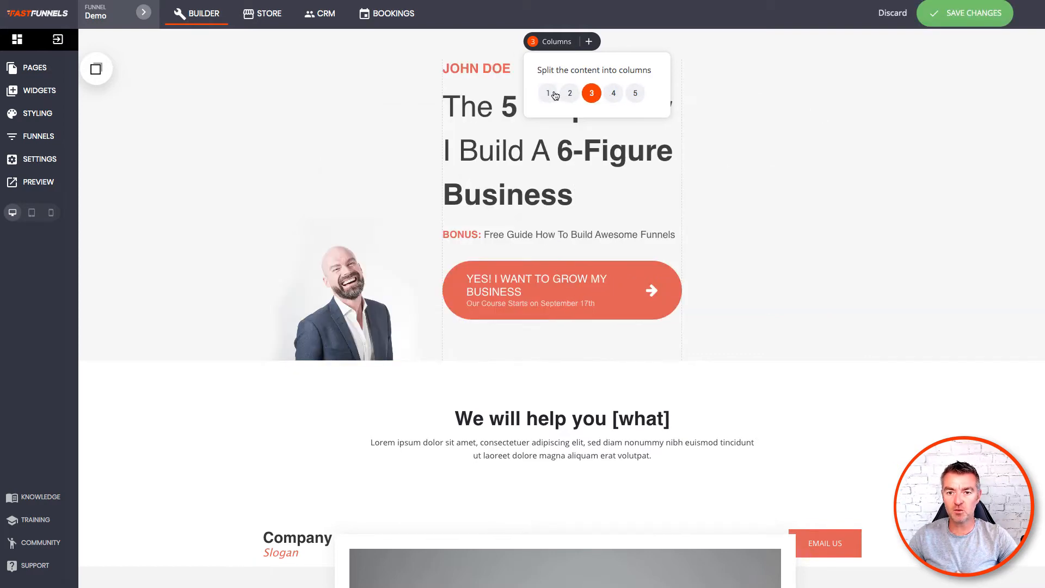
{"action": "left_click", "coordinate": [550, 94]}
{"action": "left_click", "coordinate": [570, 94]}
{"action": "left_click", "coordinate": [592, 94]}
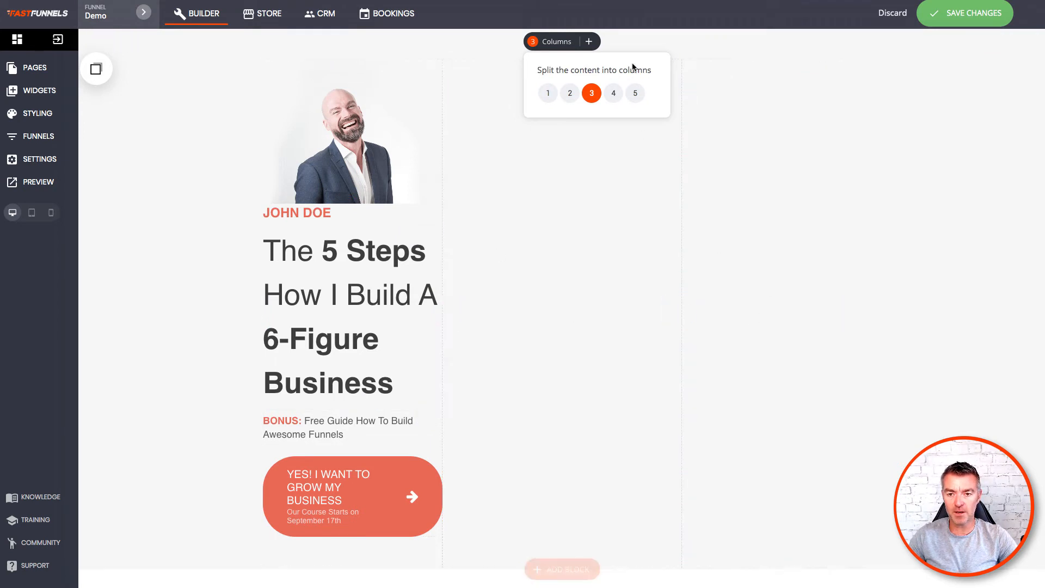
{"action": "left_click", "coordinate": [549, 93]}
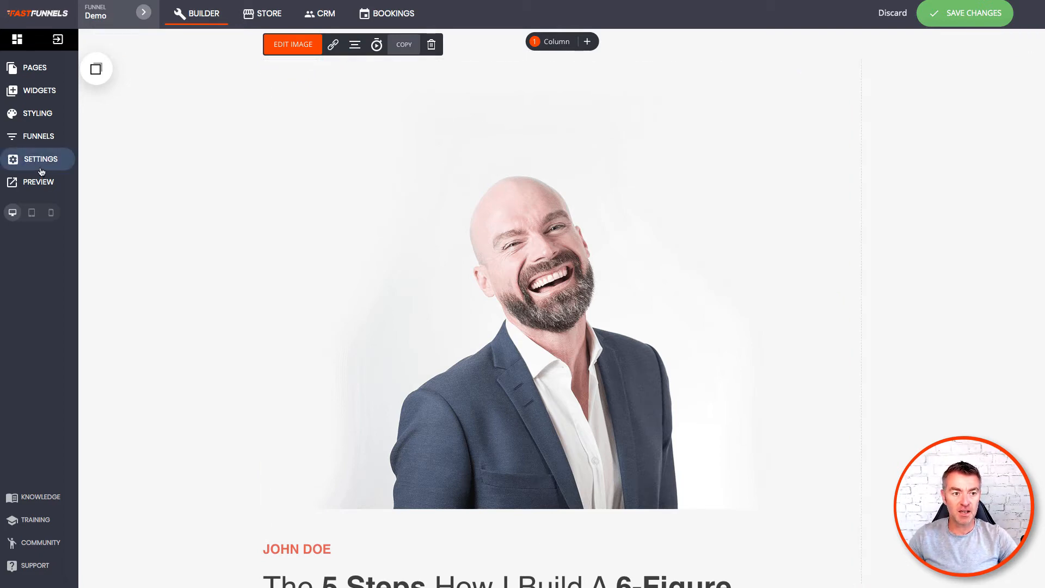
Move the "5 Steps" heading above the name text and up to the top of the column, above the photo.
{"action": "left_click", "coordinate": [36, 91]}
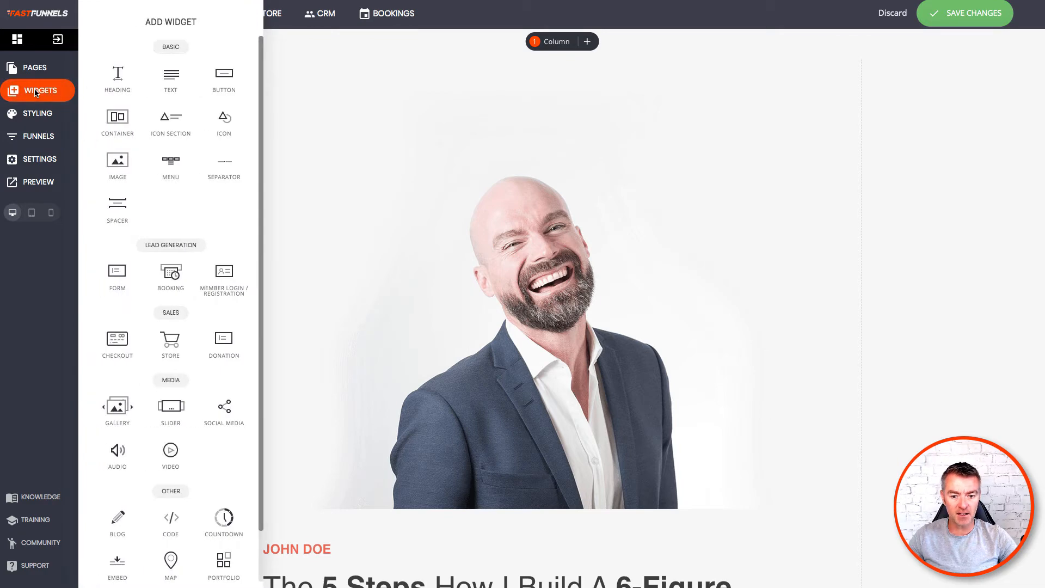
{"action": "left_click", "coordinate": [36, 93]}
{"action": "scroll", "coordinate": [364, 357], "scroll_direction": "down", "scroll_amount": 4}
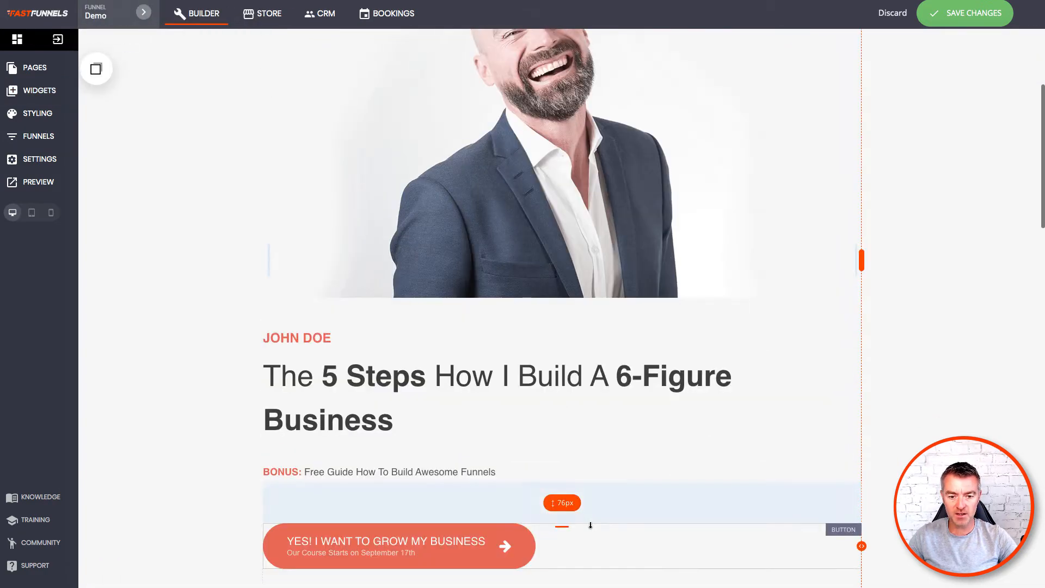
{"action": "left_click_drag", "start_coordinate": [320, 366], "coordinate": [594, 321]}
{"action": "scroll", "coordinate": [604, 493], "scroll_direction": "up", "scroll_amount": 3}
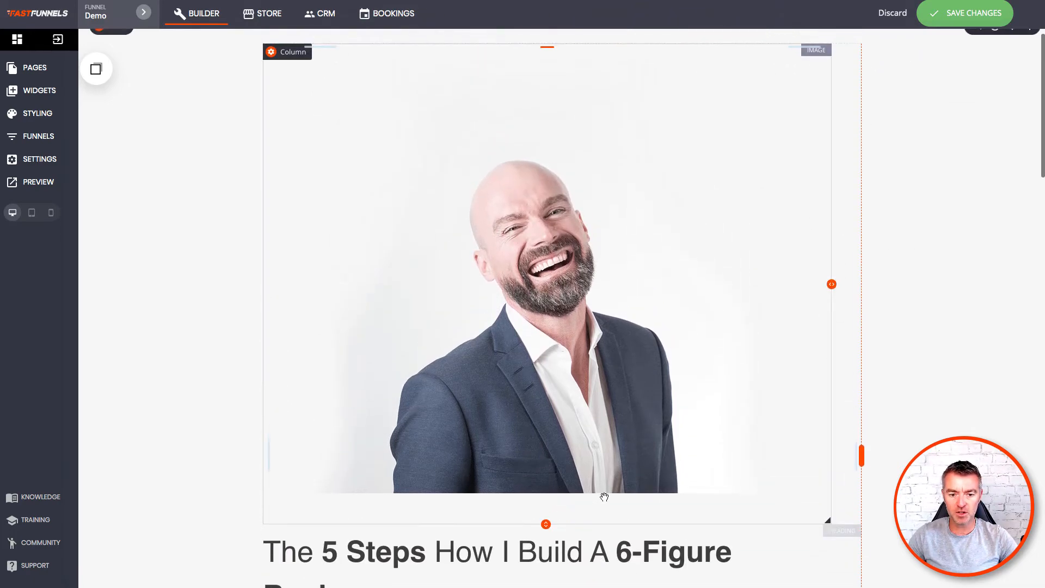
{"action": "left_click_drag", "start_coordinate": [336, 555], "coordinate": [528, 91]}
{"action": "scroll", "coordinate": [598, 176], "scroll_direction": "up", "scroll_amount": 2}
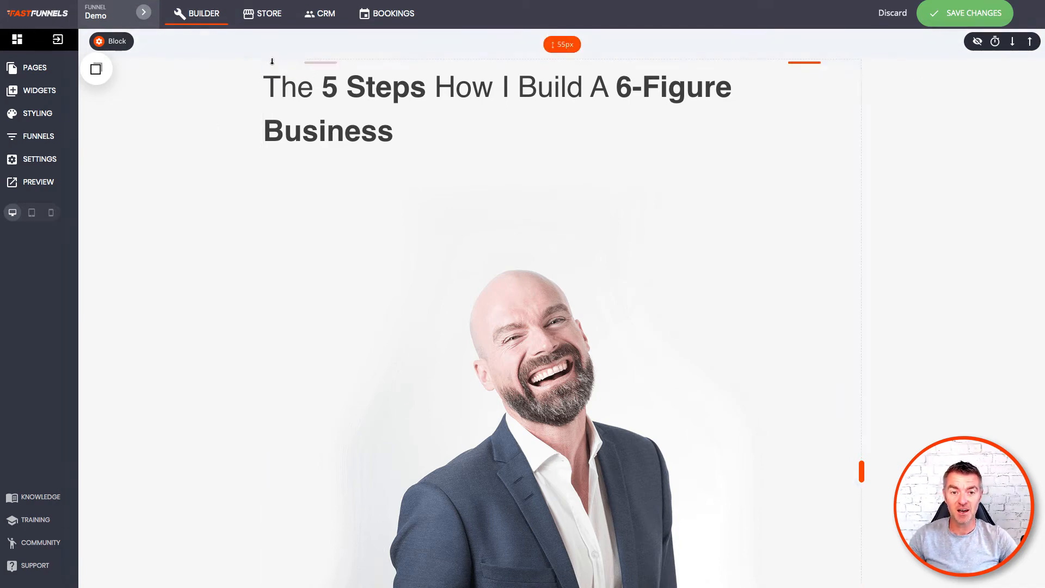
Try to place a Container widget at the heading above the photo.
{"action": "left_click", "coordinate": [301, 173]}
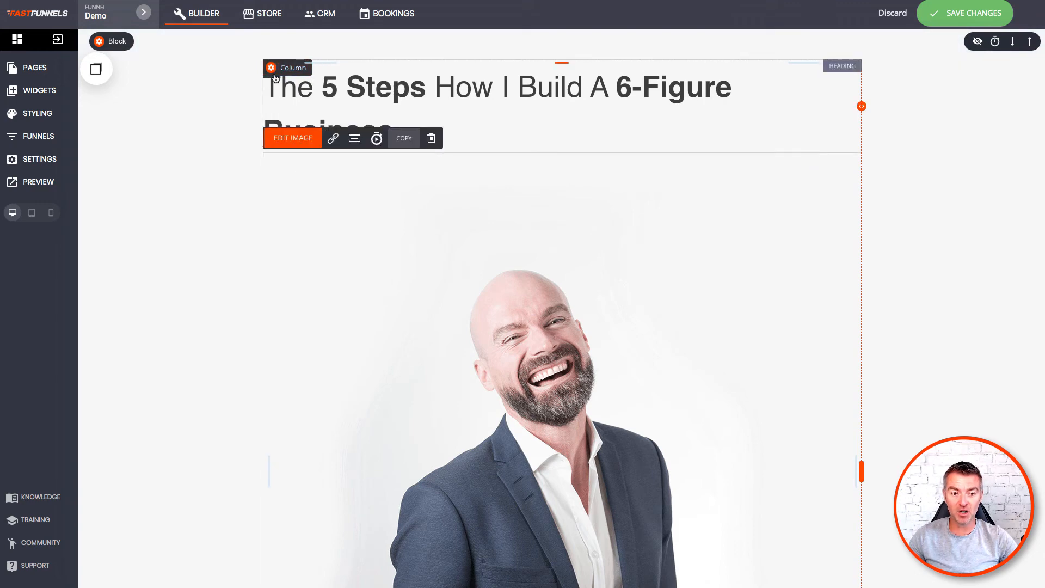
{"action": "mouse_move", "coordinate": [131, 43]}
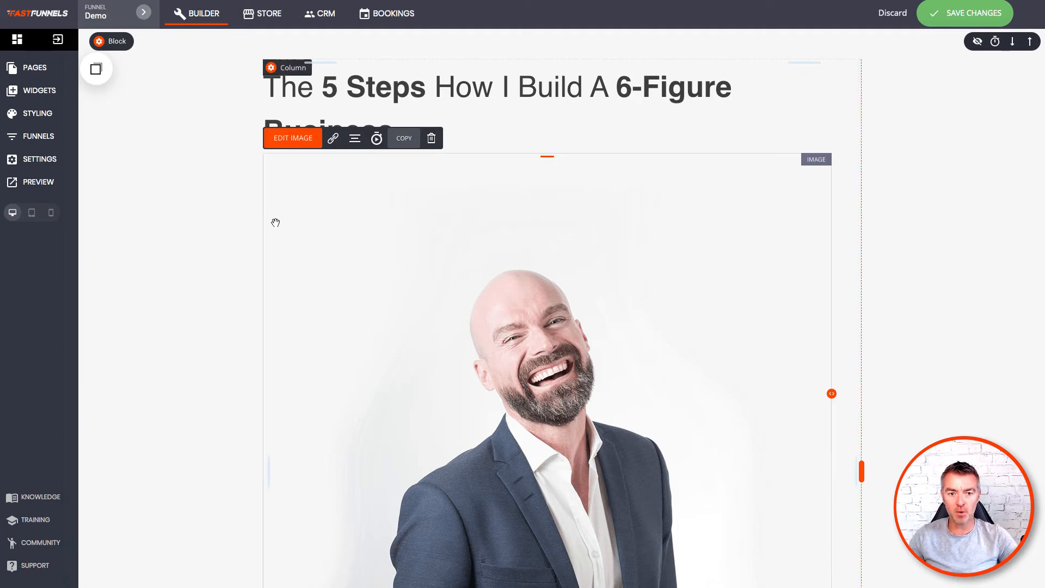
{"action": "left_click", "coordinate": [40, 95]}
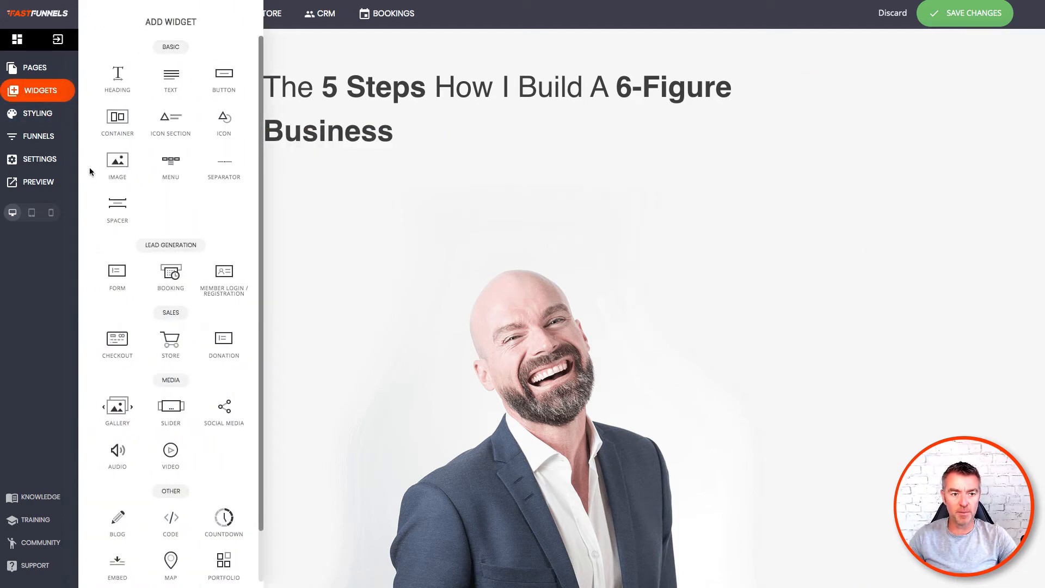
{"action": "left_click_drag", "start_coordinate": [118, 130], "coordinate": [591, 118]}
{"action": "scroll", "coordinate": [596, 313], "scroll_direction": "down", "scroll_amount": 5}
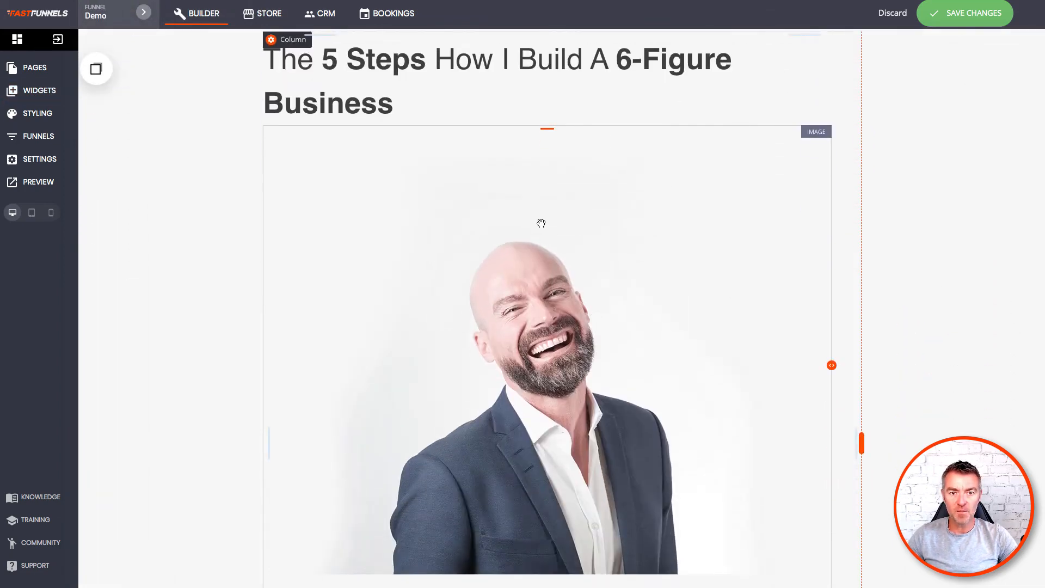
Open the settings of the single column holding the heading and photo, and close them unchanged.
{"action": "left_click", "coordinate": [271, 39]}
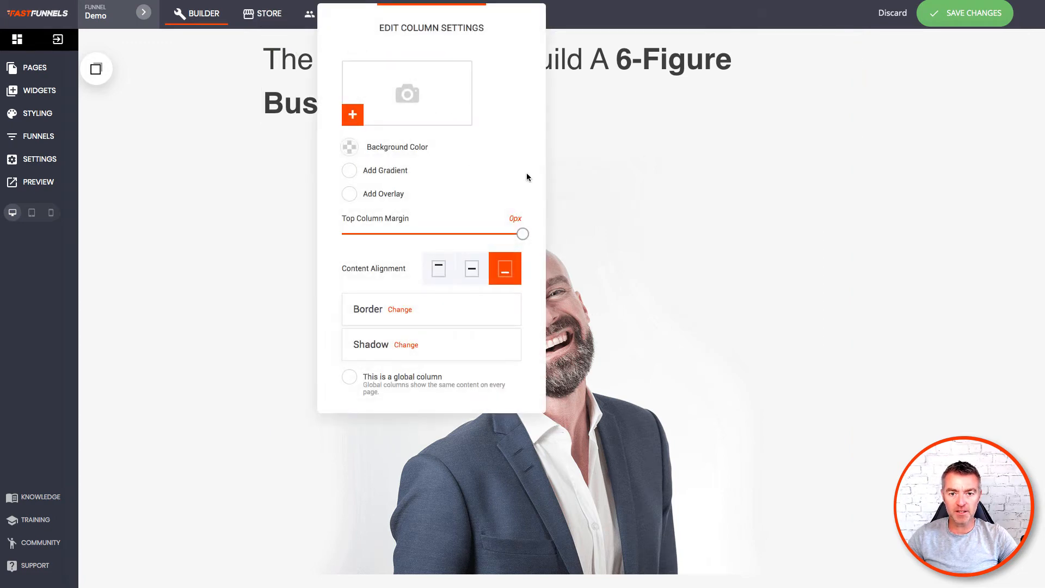
{"action": "left_click", "coordinate": [742, 199]}
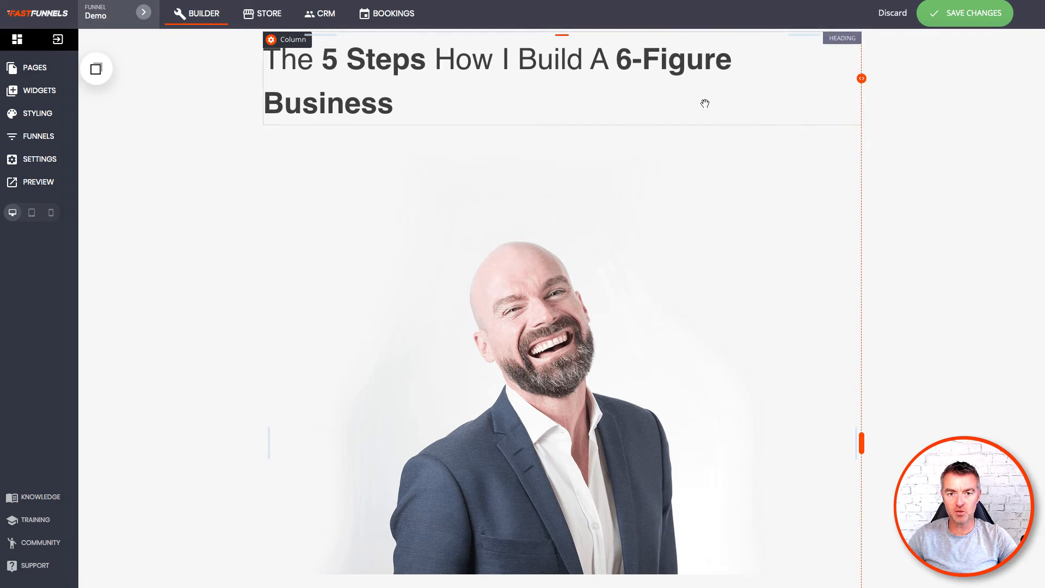
Copy the "YES! I WANT TO GROW MY BUSINESS" button beneath the testimonials.
{"action": "scroll", "coordinate": [740, 305], "scroll_direction": "down", "scroll_amount": 5}
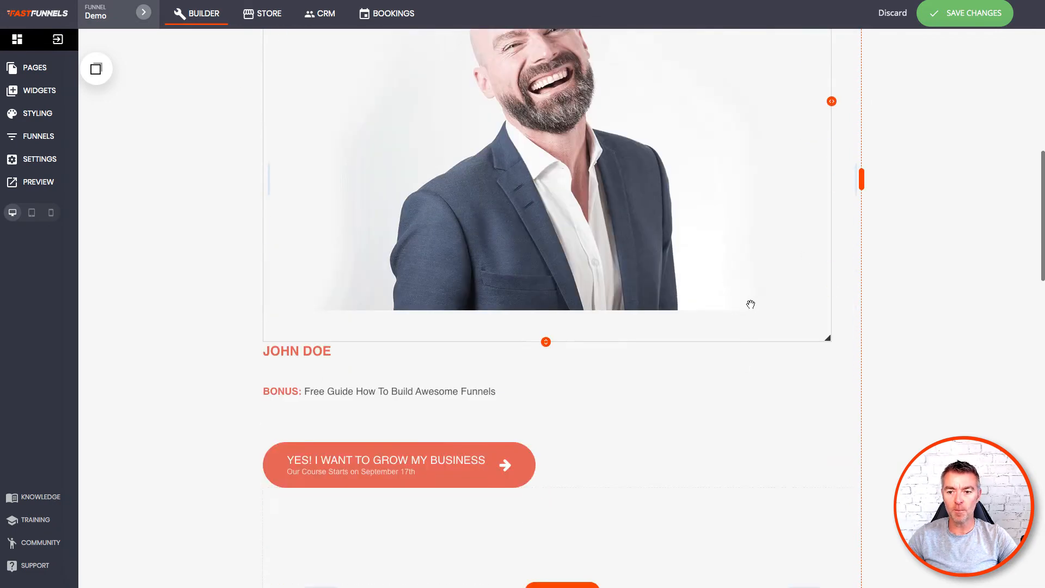
{"action": "scroll", "coordinate": [751, 299], "scroll_direction": "down", "scroll_amount": 4}
{"action": "scroll", "coordinate": [752, 299], "scroll_direction": "down", "scroll_amount": 7}
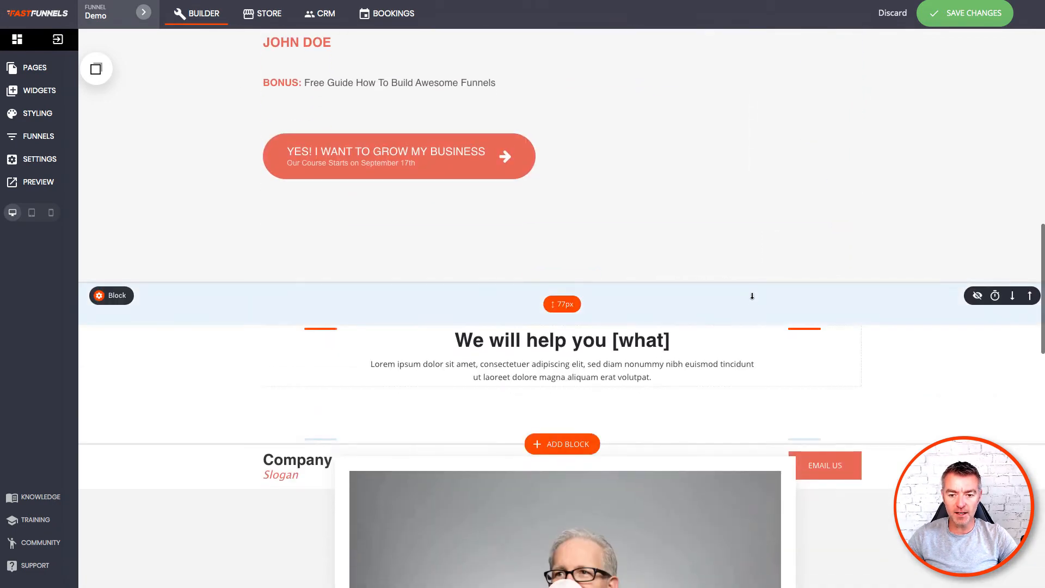
{"action": "scroll", "coordinate": [755, 297], "scroll_direction": "down", "scroll_amount": 1}
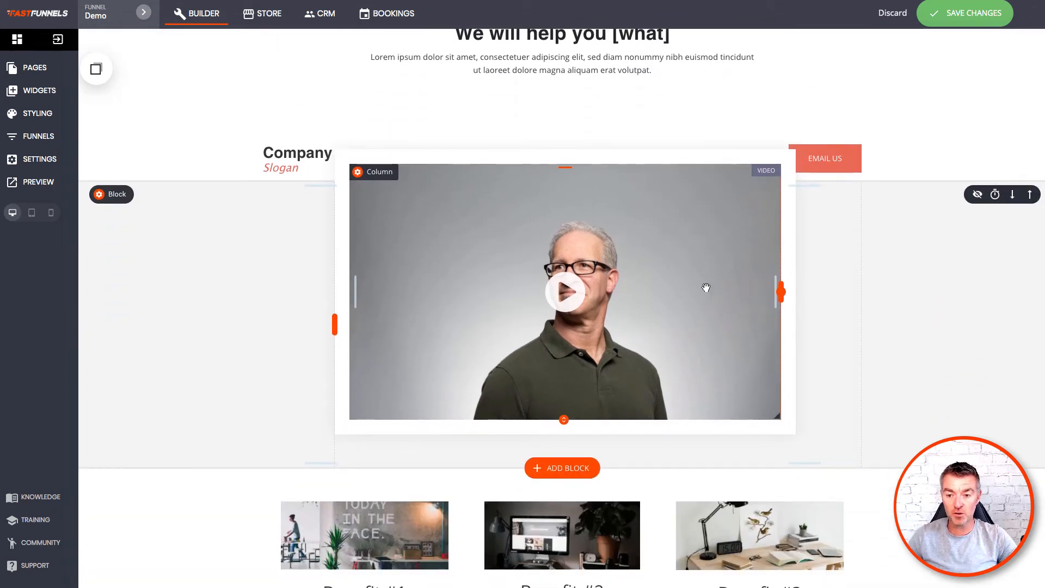
{"action": "scroll", "coordinate": [705, 288], "scroll_direction": "down", "scroll_amount": 1}
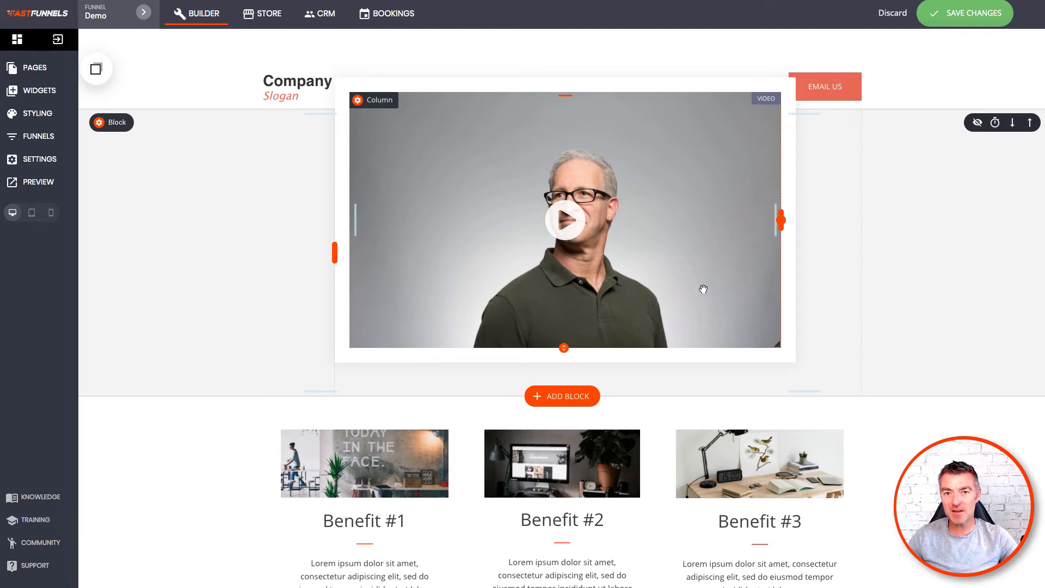
{"action": "scroll", "coordinate": [702, 289], "scroll_direction": "down", "scroll_amount": 2}
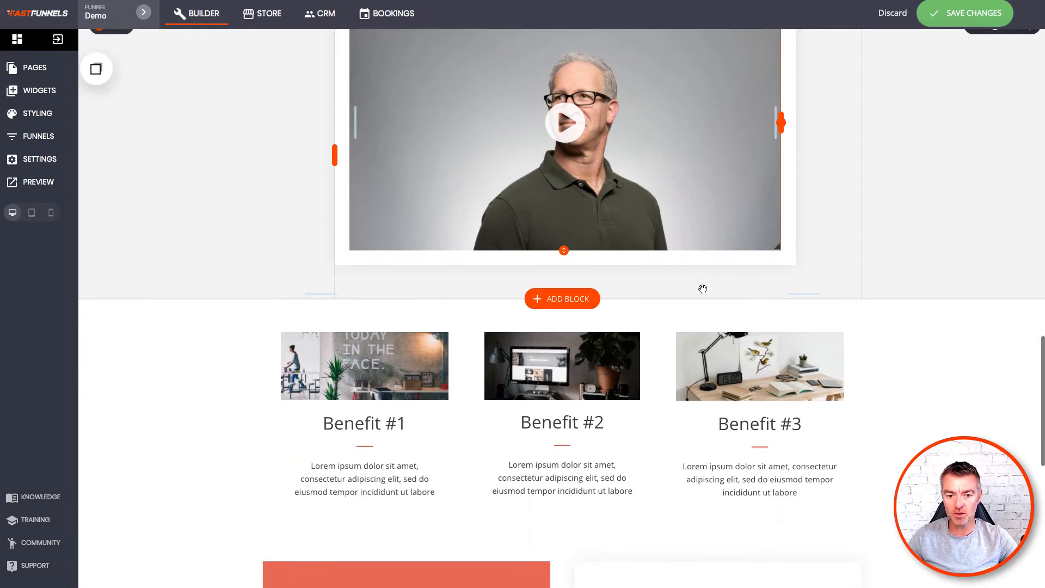
{"action": "scroll", "coordinate": [746, 260], "scroll_direction": "down", "scroll_amount": 2}
{"action": "scroll", "coordinate": [743, 266], "scroll_direction": "down", "scroll_amount": 4}
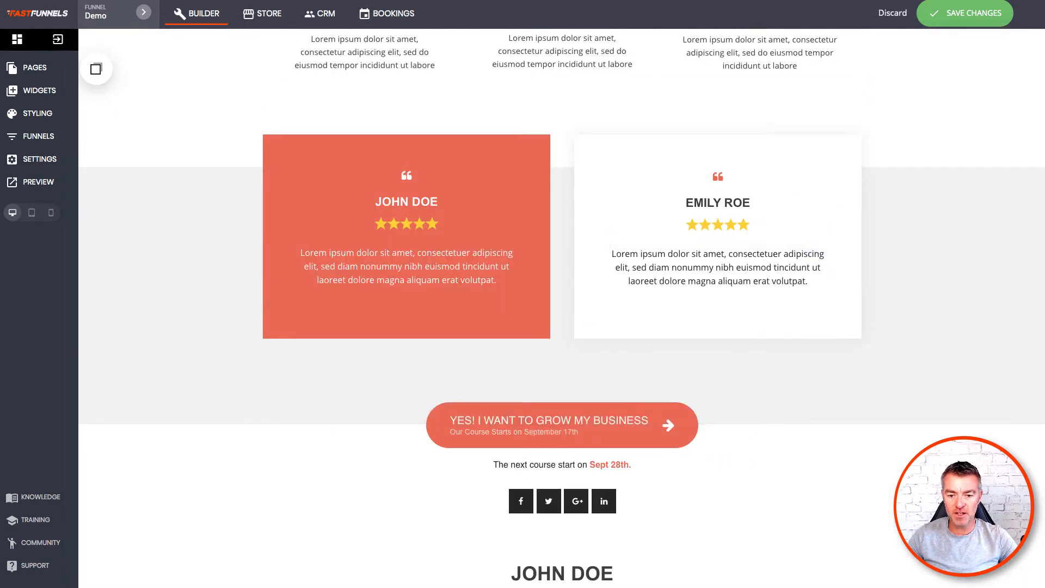
{"action": "left_click", "coordinate": [511, 430]}
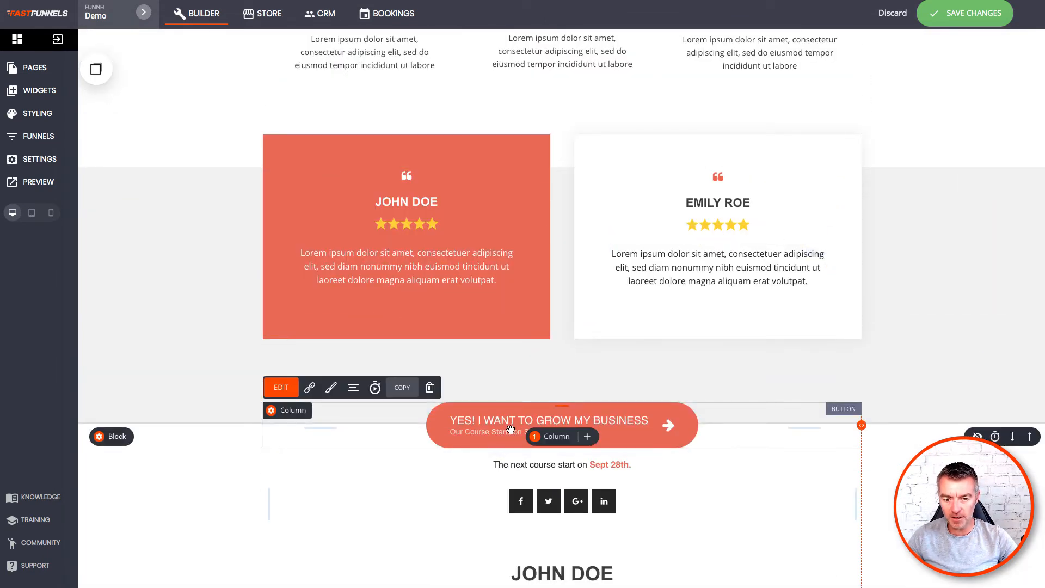
{"action": "left_click", "coordinate": [402, 388]}
Save the copied button to the account under the name "My Button".
{"action": "left_click", "coordinate": [96, 69]}
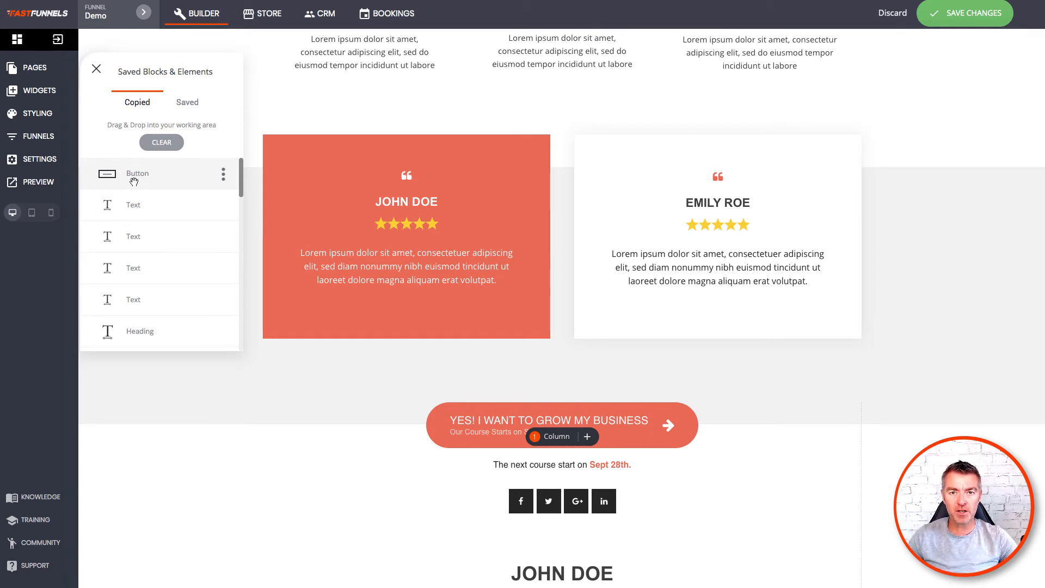
{"action": "left_click", "coordinate": [223, 174]}
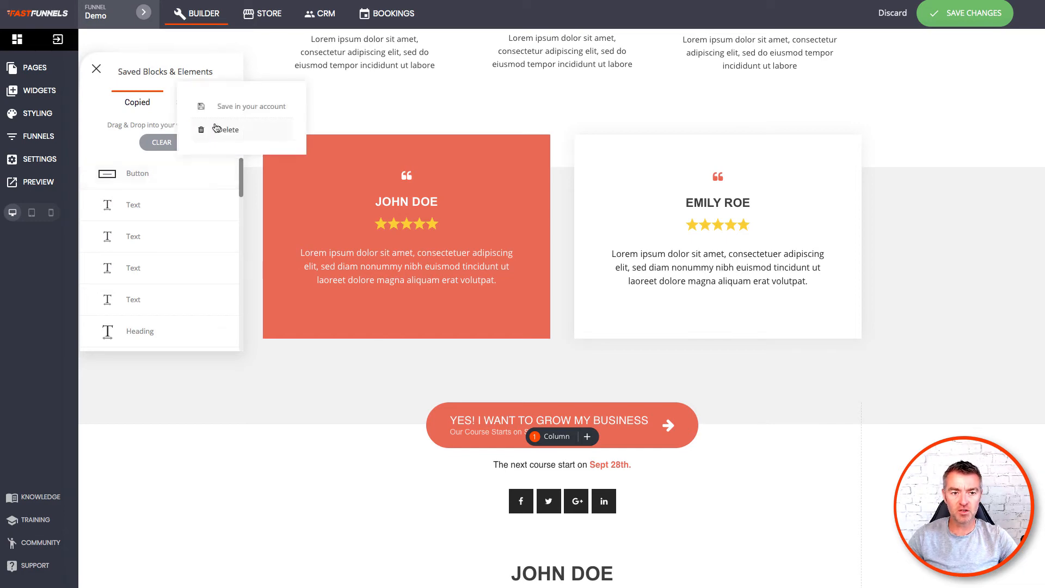
{"action": "left_click", "coordinate": [230, 109]}
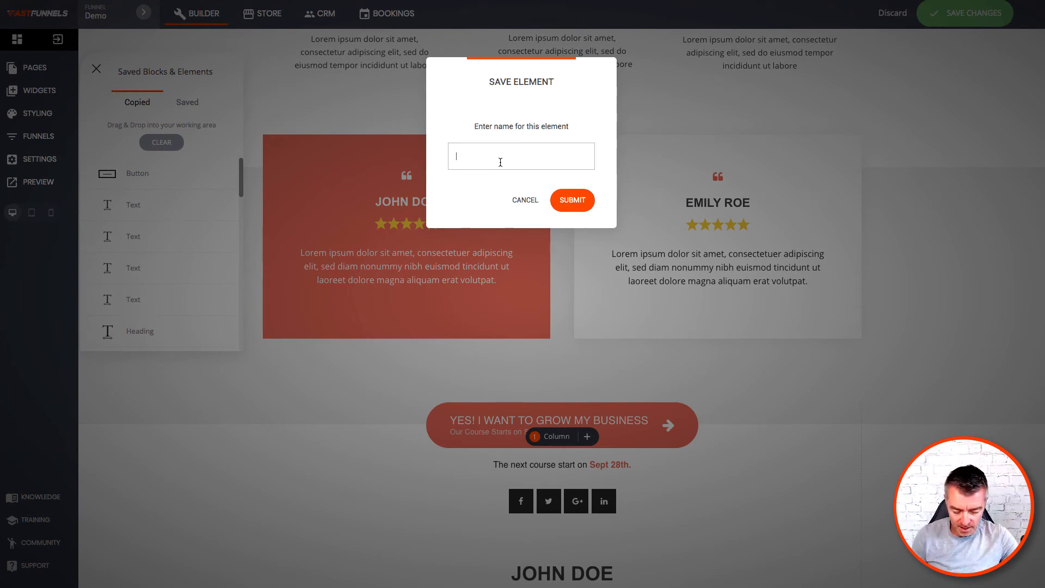
{"action": "type", "text": "My Button"}
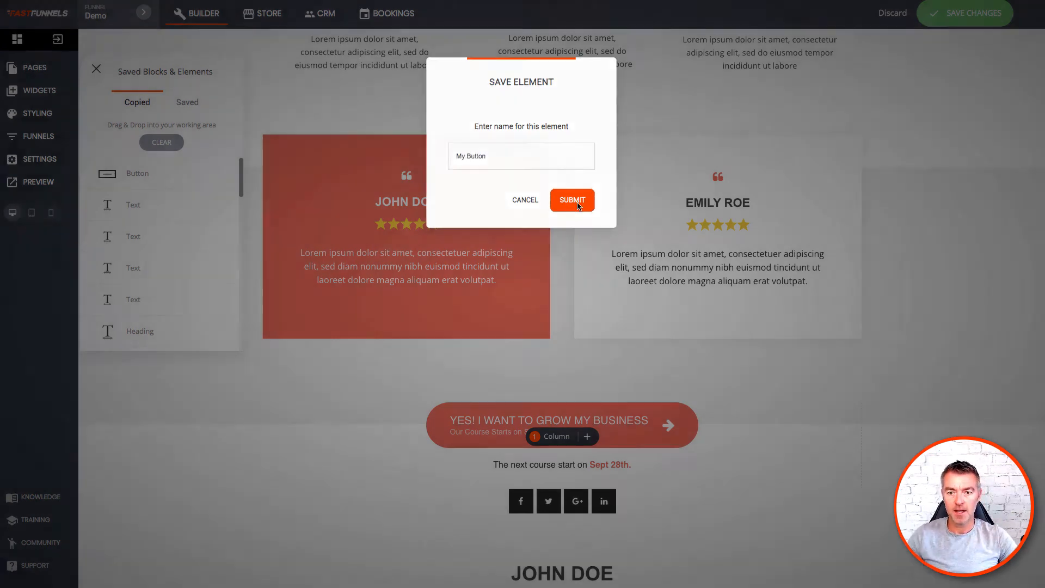
{"action": "left_click", "coordinate": [572, 200]}
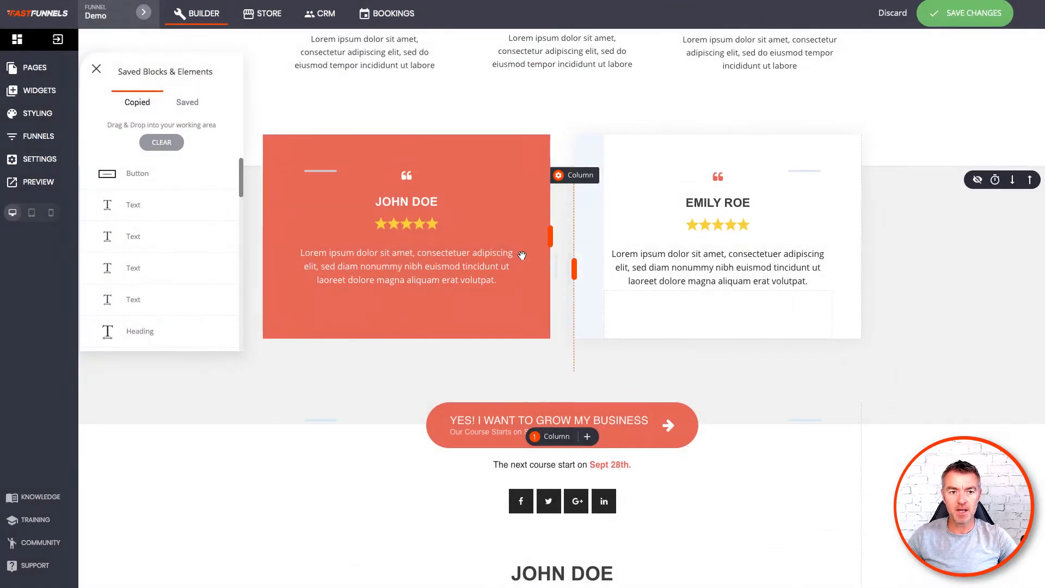
Check the saved elements and clear the list of copied elements.
{"action": "left_click", "coordinate": [190, 103]}
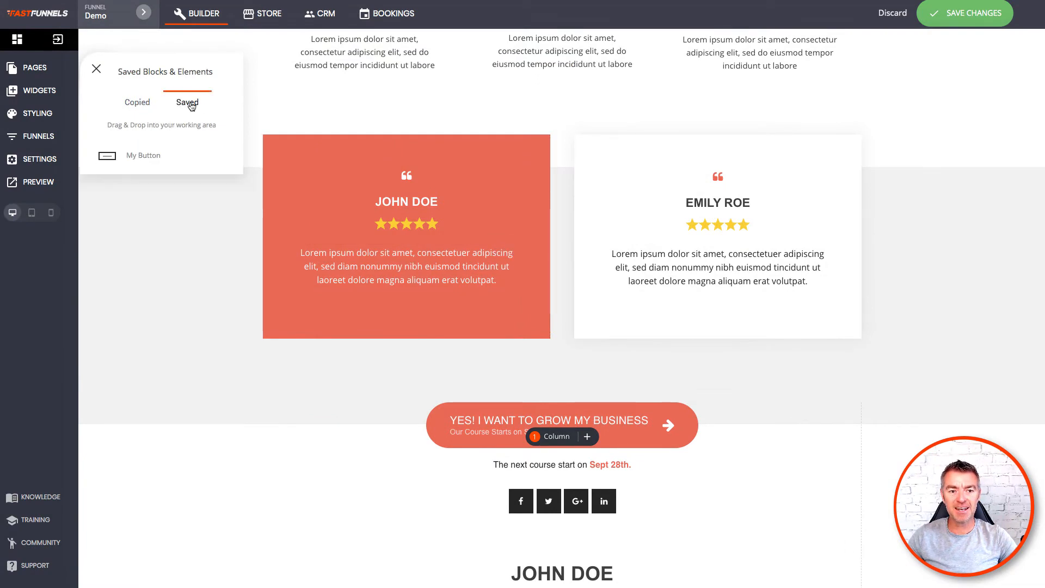
{"action": "left_click", "coordinate": [137, 102]}
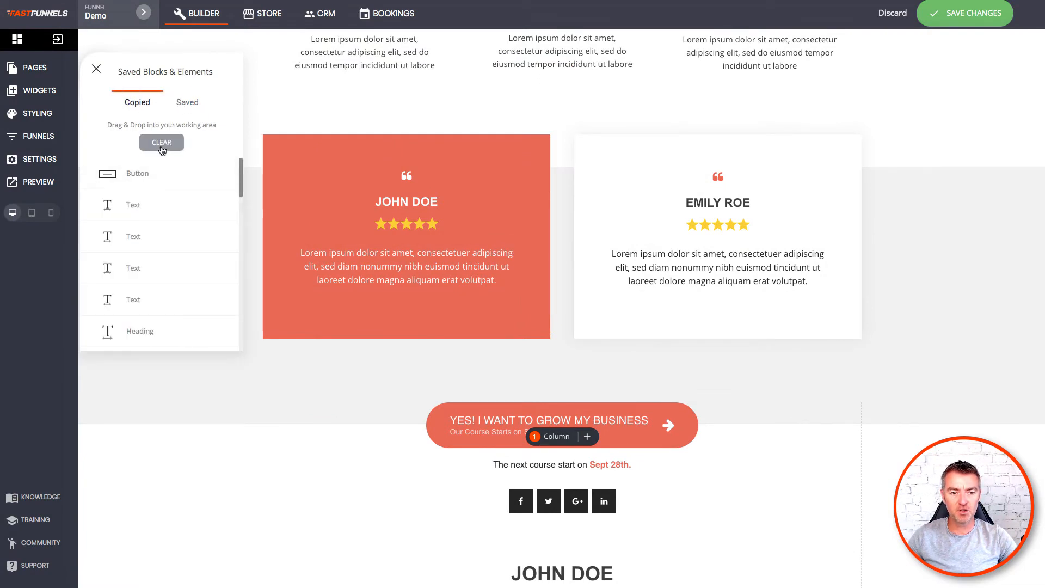
{"action": "left_click", "coordinate": [162, 148]}
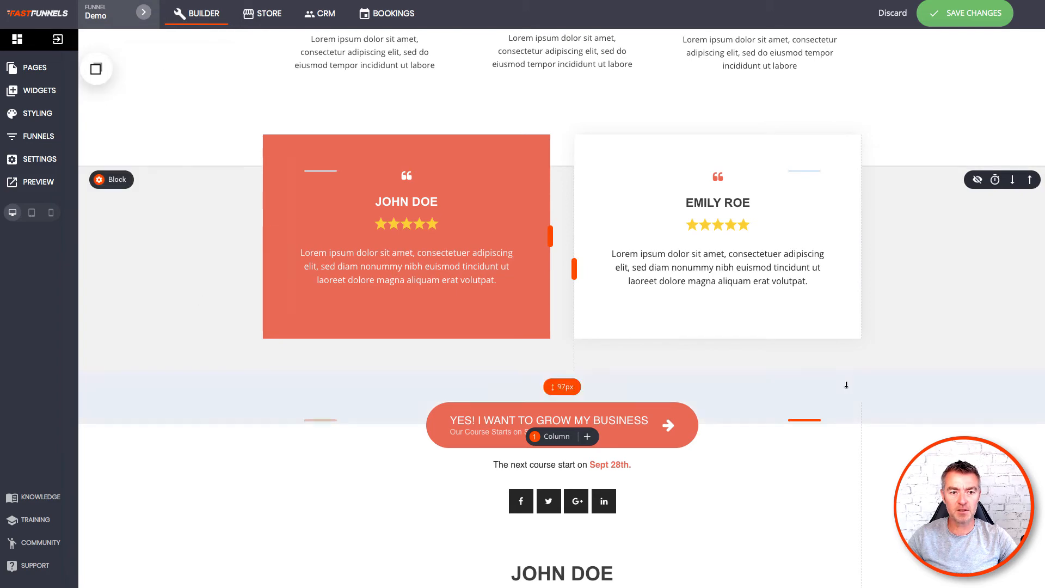
Place the saved "My Button" element directly above the "5 Steps" heading near the top of the page.
{"action": "scroll", "coordinate": [766, 373], "scroll_direction": "down", "scroll_amount": 10}
{"action": "scroll", "coordinate": [765, 373], "scroll_direction": "up", "scroll_amount": 10}
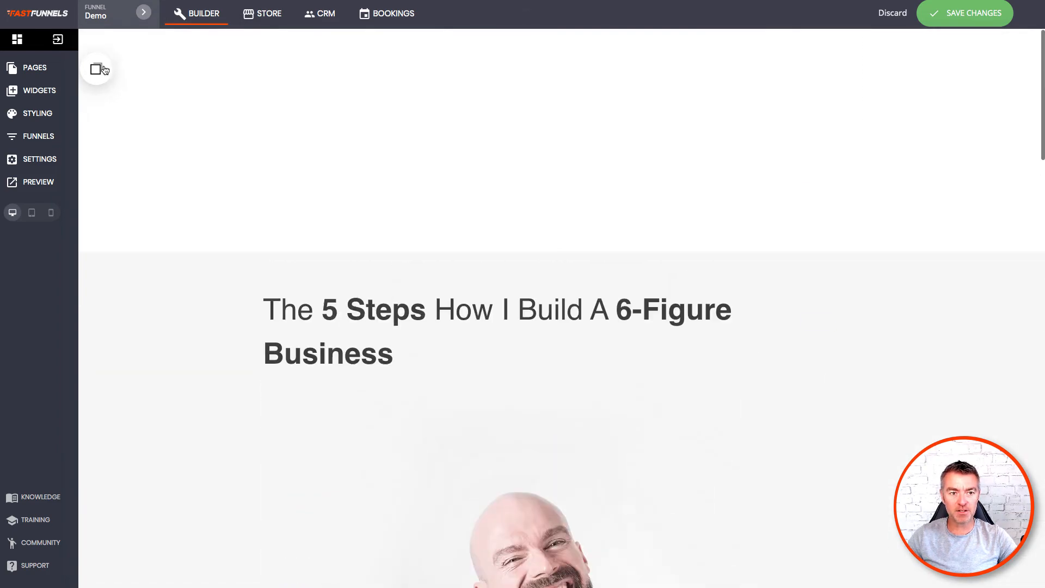
{"action": "mouse_move", "coordinate": [96, 69]}
{"action": "left_click", "coordinate": [185, 102]}
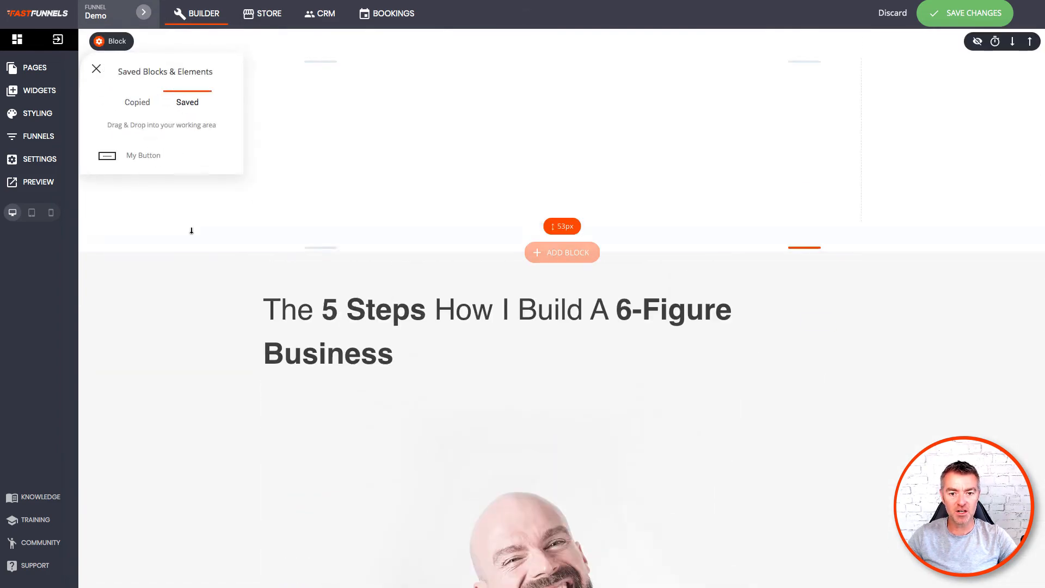
{"action": "scroll", "coordinate": [196, 232], "scroll_direction": "down", "scroll_amount": 2}
{"action": "left_click_drag", "start_coordinate": [110, 154], "coordinate": [426, 231]}
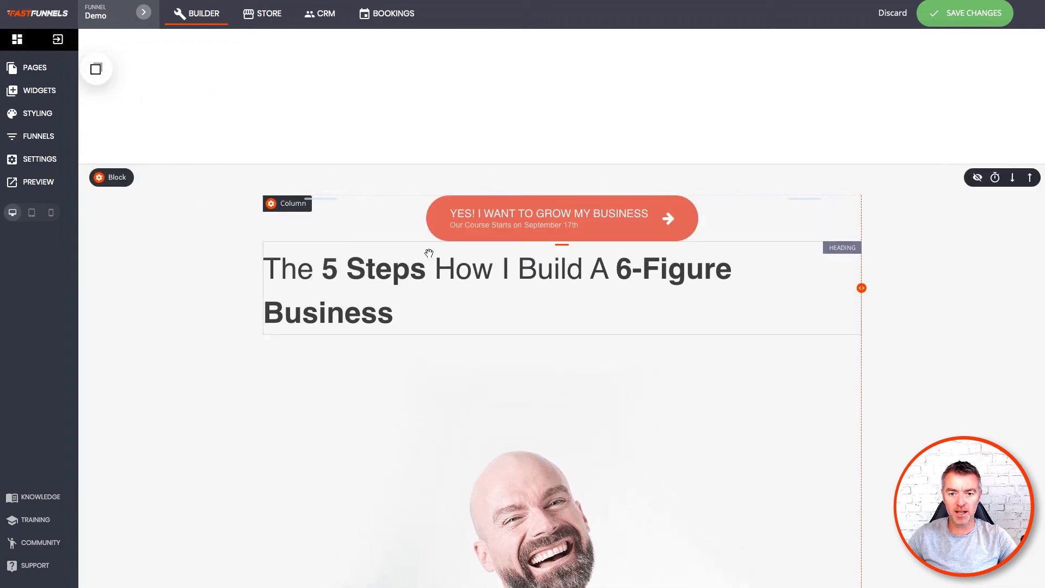
{"action": "scroll", "coordinate": [675, 307], "scroll_direction": "up", "scroll_amount": 3}
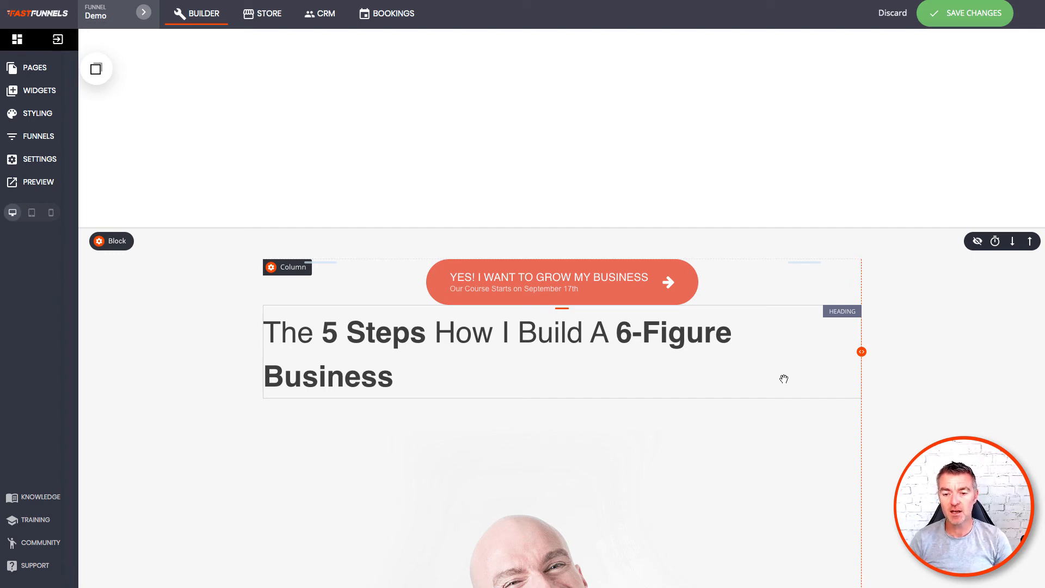
{"action": "scroll", "coordinate": [658, 242], "scroll_direction": "down", "scroll_amount": 3}
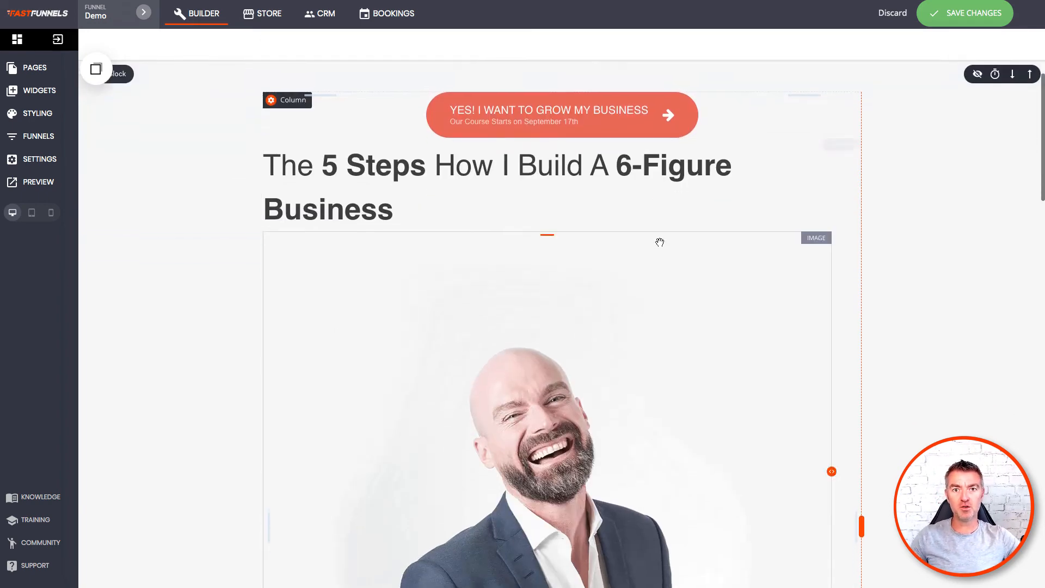
{"action": "scroll", "coordinate": [581, 229], "scroll_direction": "down", "scroll_amount": 3}
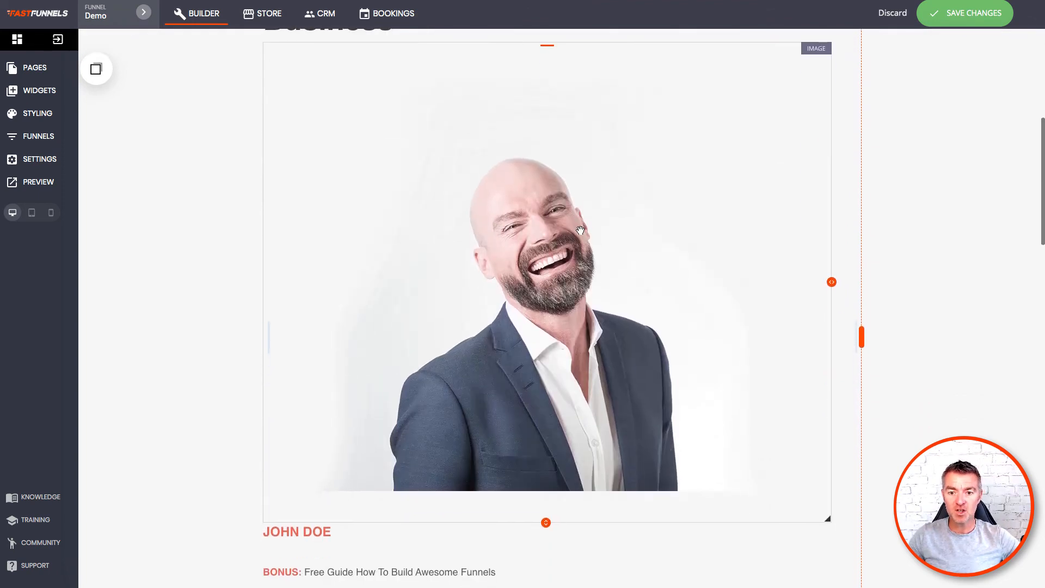
{"action": "scroll", "coordinate": [581, 228], "scroll_direction": "up", "scroll_amount": 7}
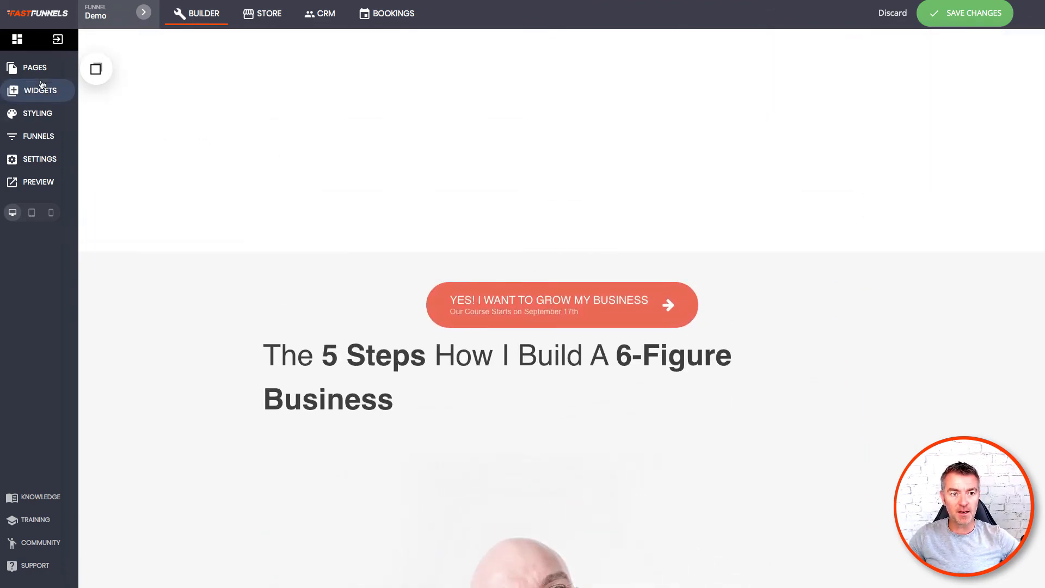
Set the background color of the current page to light yellow in the page styling and confirm it.
{"action": "left_click", "coordinate": [32, 112]}
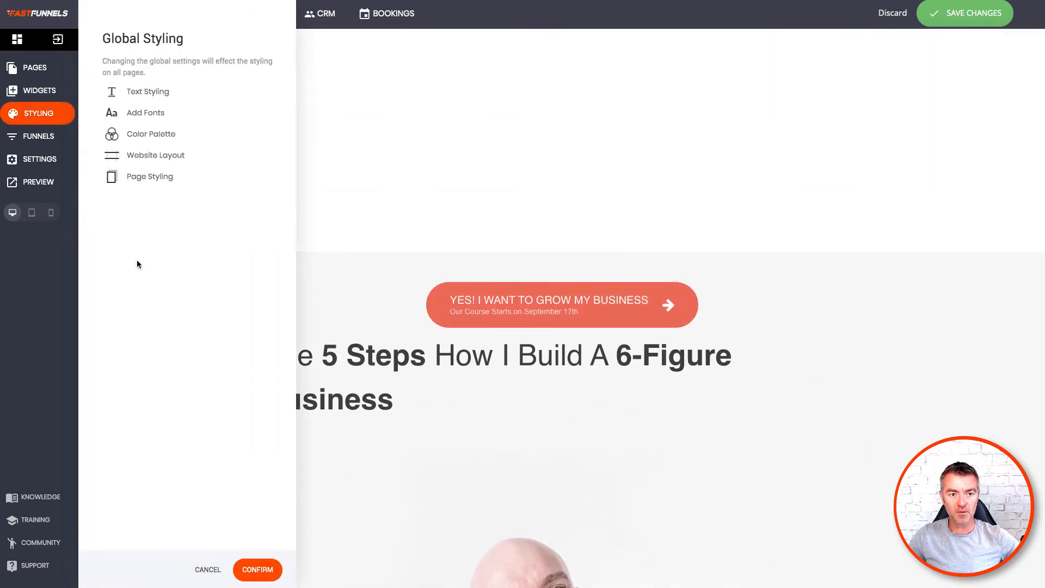
{"action": "left_click", "coordinate": [146, 181]}
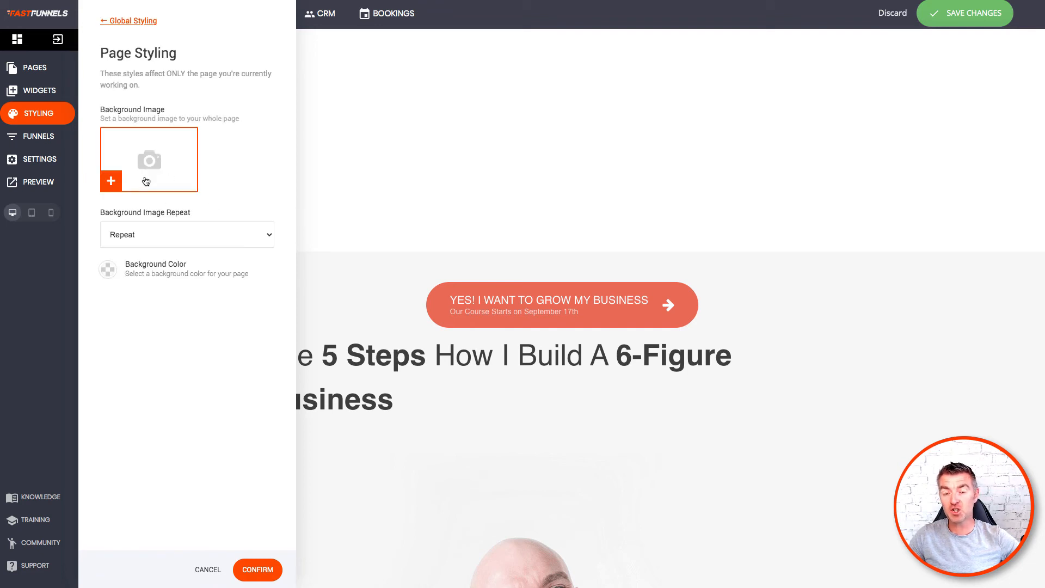
{"action": "left_click", "coordinate": [108, 269]}
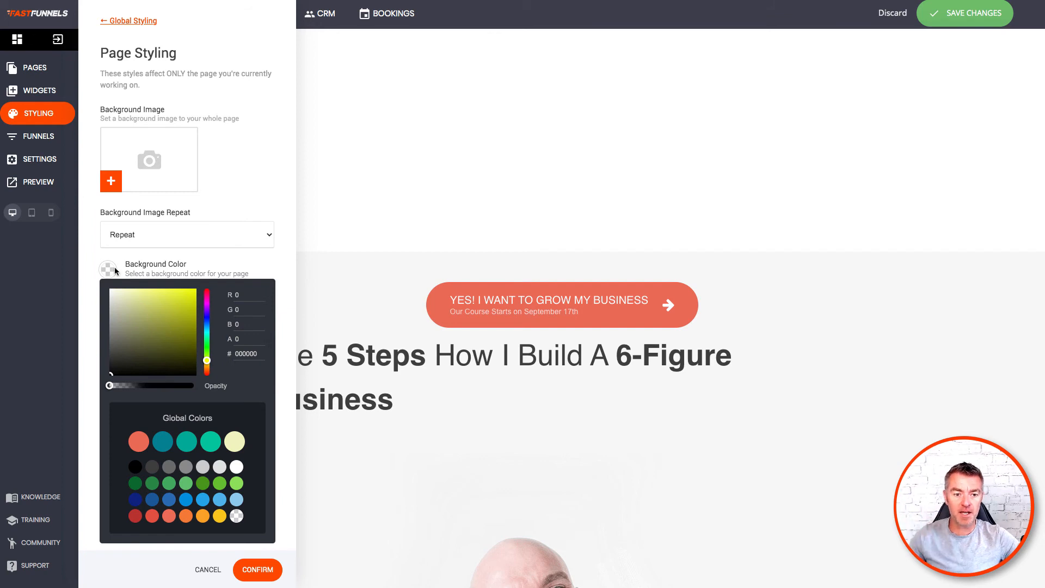
{"action": "left_click_drag", "start_coordinate": [159, 305], "coordinate": [135, 293]}
{"action": "left_click", "coordinate": [208, 263]}
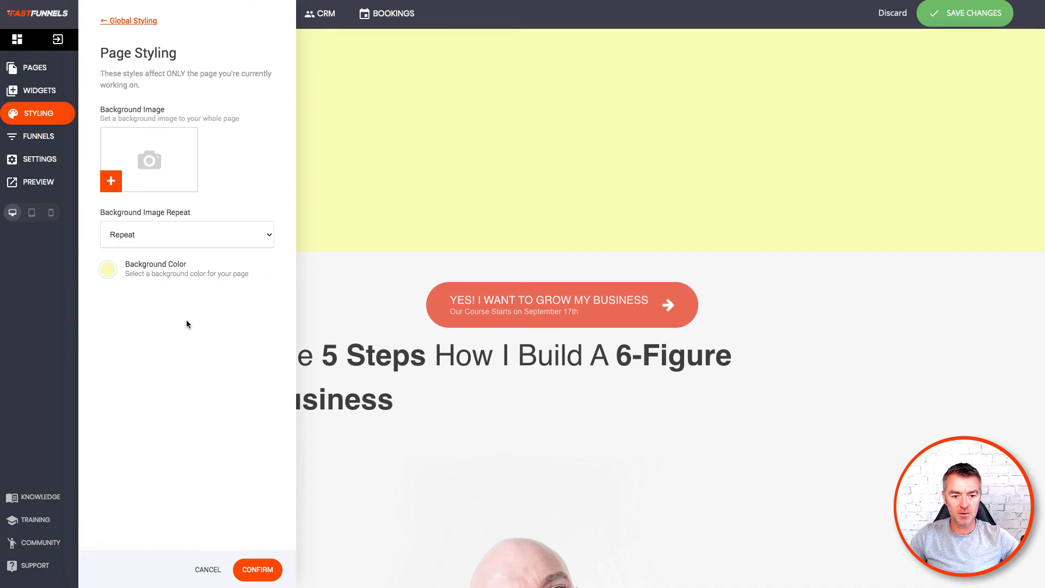
{"action": "left_click", "coordinate": [263, 573]}
Make the background of the block containing the "5 Steps" heading transparent and save the page changes.
{"action": "scroll", "coordinate": [718, 161], "scroll_direction": "down", "scroll_amount": 20}
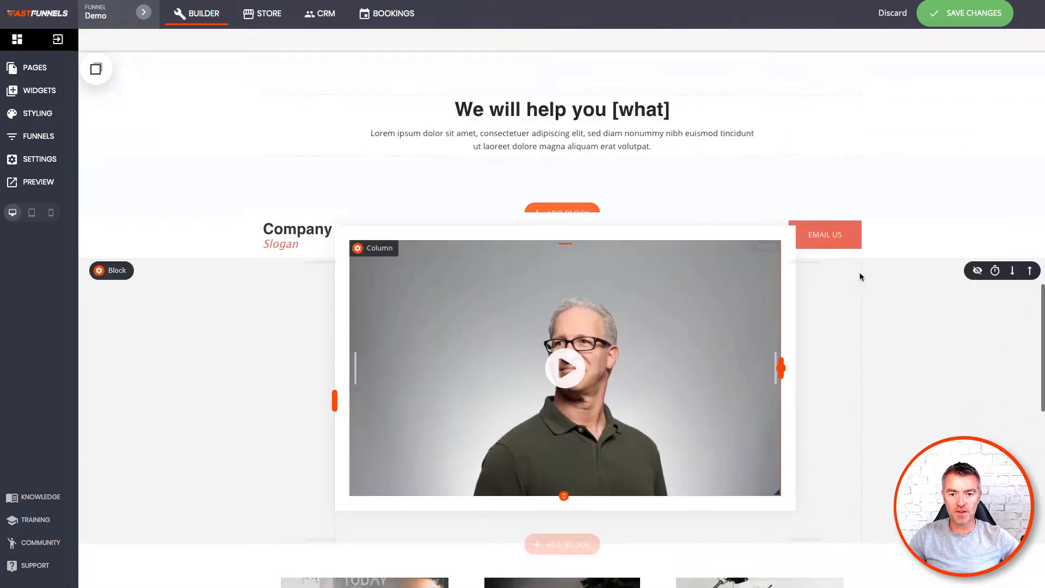
{"action": "scroll", "coordinate": [559, 168], "scroll_direction": "up", "scroll_amount": 20}
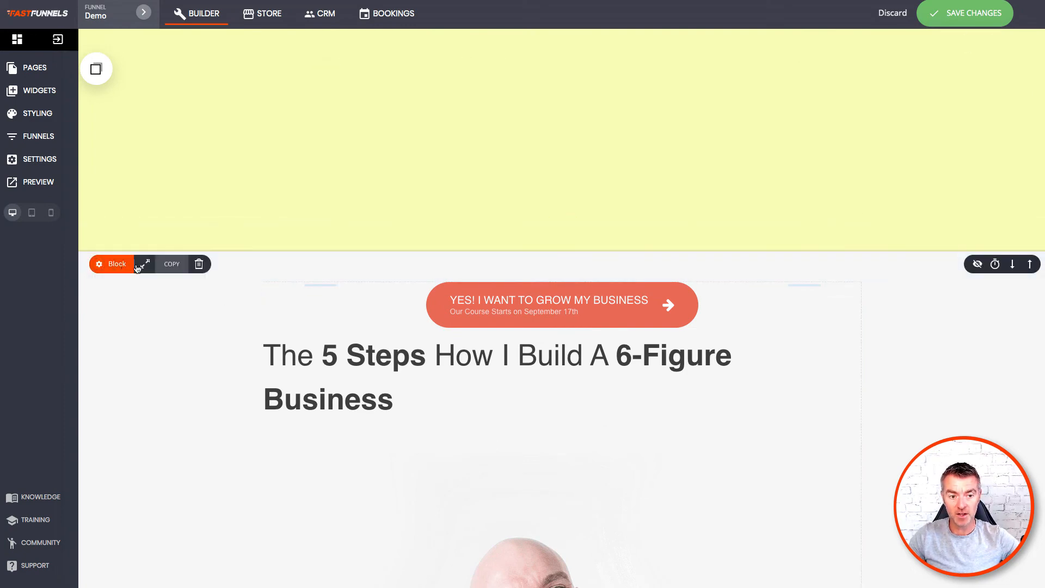
{"action": "left_click", "coordinate": [117, 265]}
{"action": "left_click", "coordinate": [171, 259]}
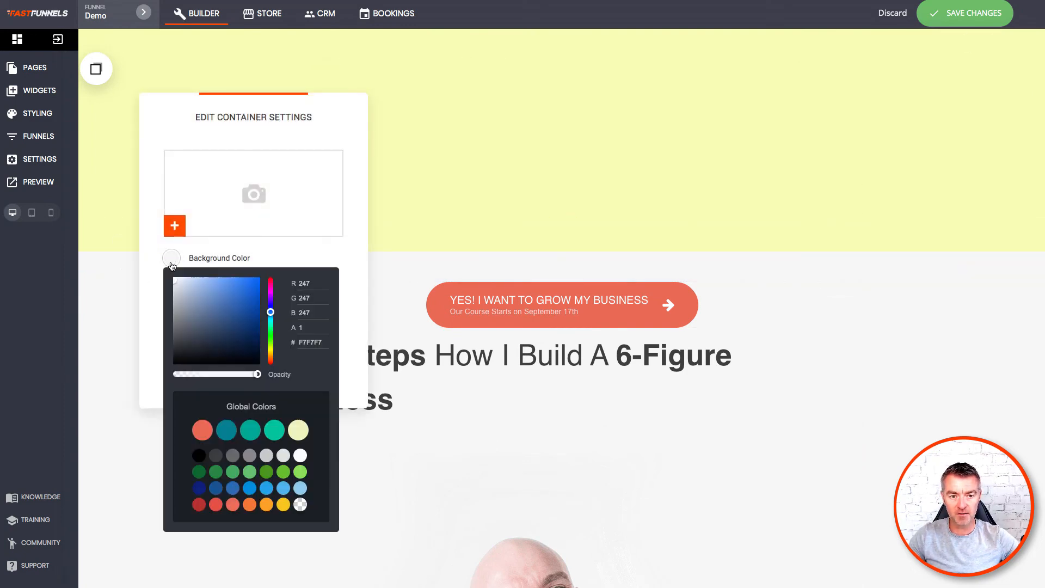
{"action": "left_click", "coordinate": [301, 505]}
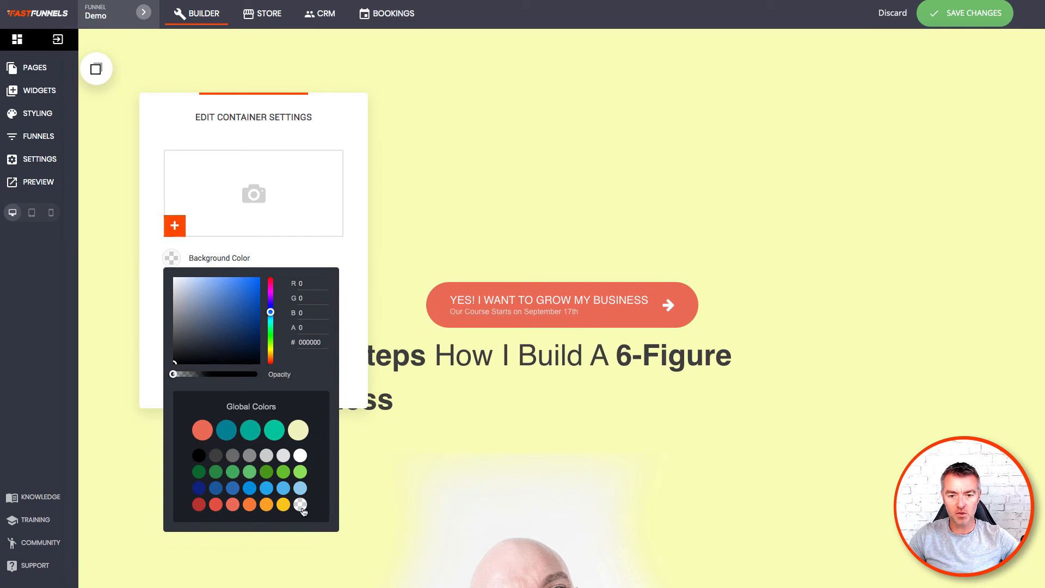
{"action": "left_click", "coordinate": [590, 471]}
{"action": "left_click", "coordinate": [590, 471]}
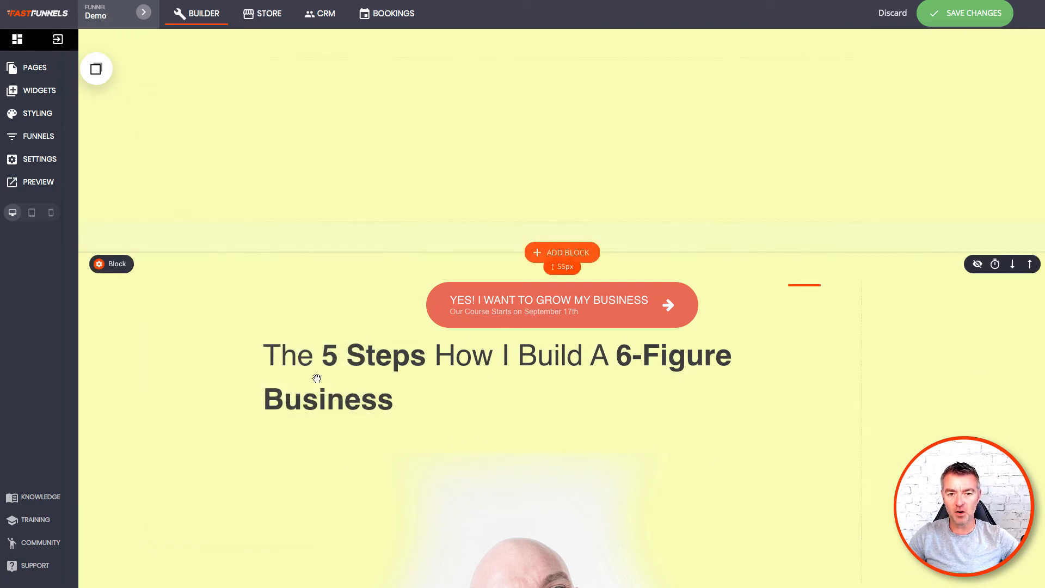
{"action": "scroll", "coordinate": [572, 239], "scroll_direction": "down", "scroll_amount": 2}
{"action": "left_click", "coordinate": [942, 12]}
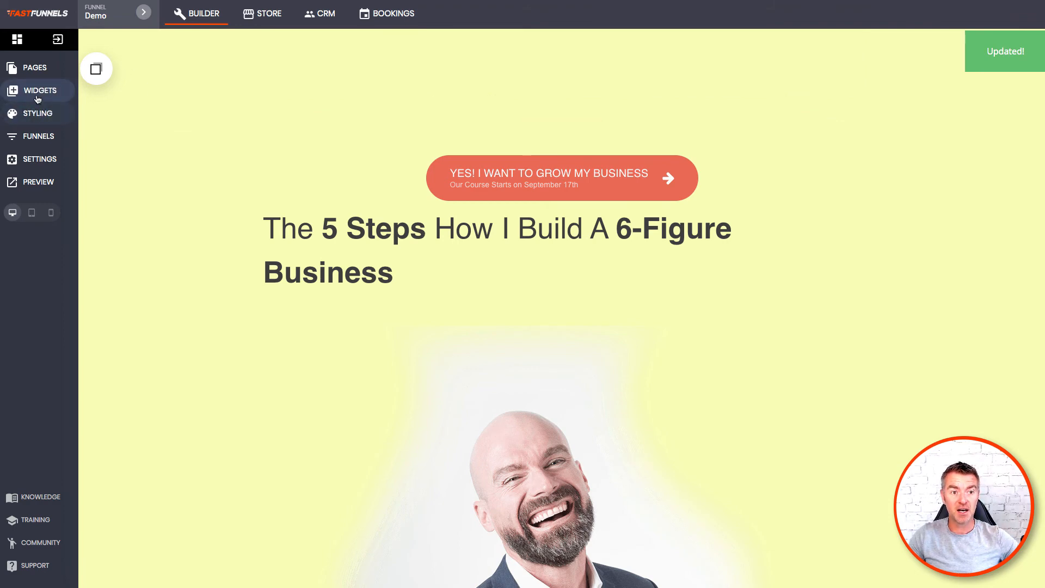
Review the background image repeat options in the page styling, return to the global styling and close it unchanged.
{"action": "left_click", "coordinate": [30, 115]}
{"action": "left_click", "coordinate": [146, 177]}
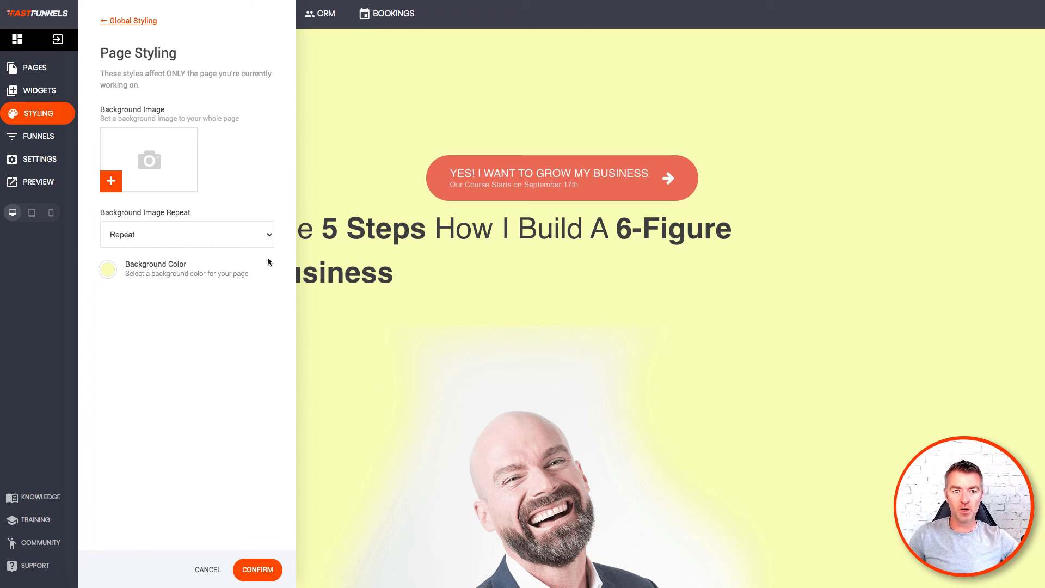
{"action": "left_click", "coordinate": [228, 240]}
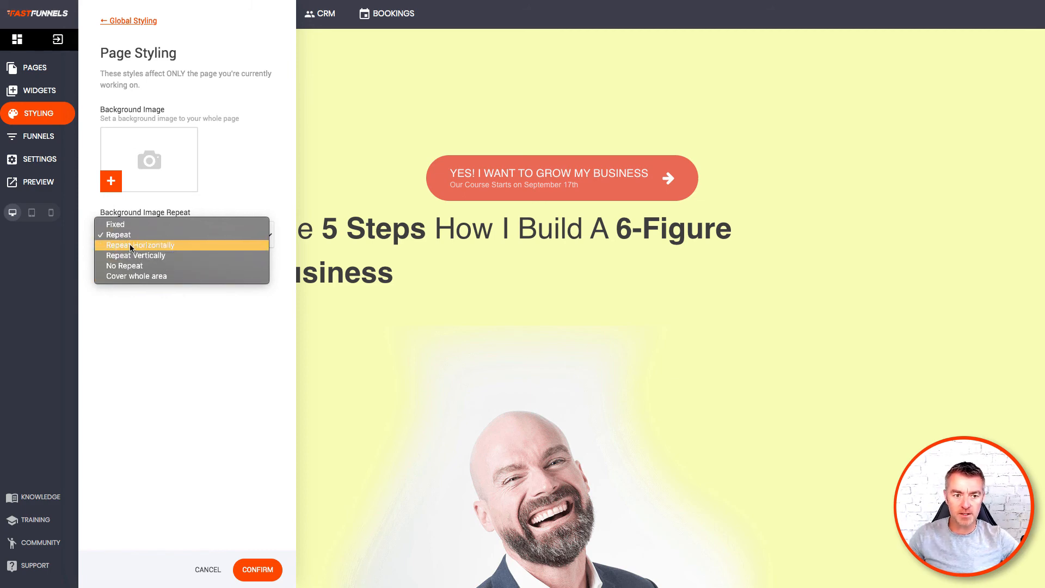
{"action": "left_click", "coordinate": [243, 135]}
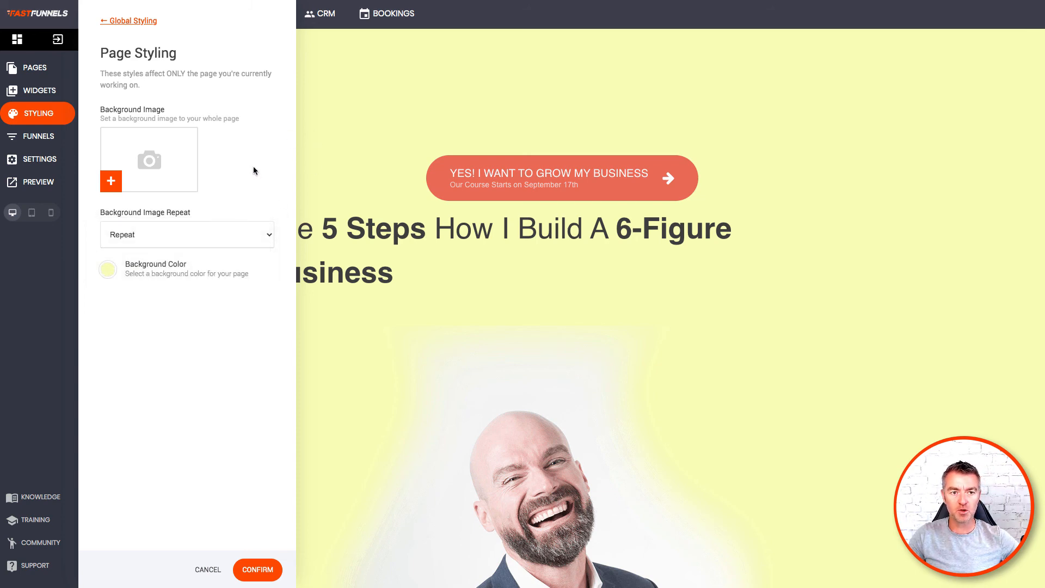
{"action": "left_click", "coordinate": [115, 22]}
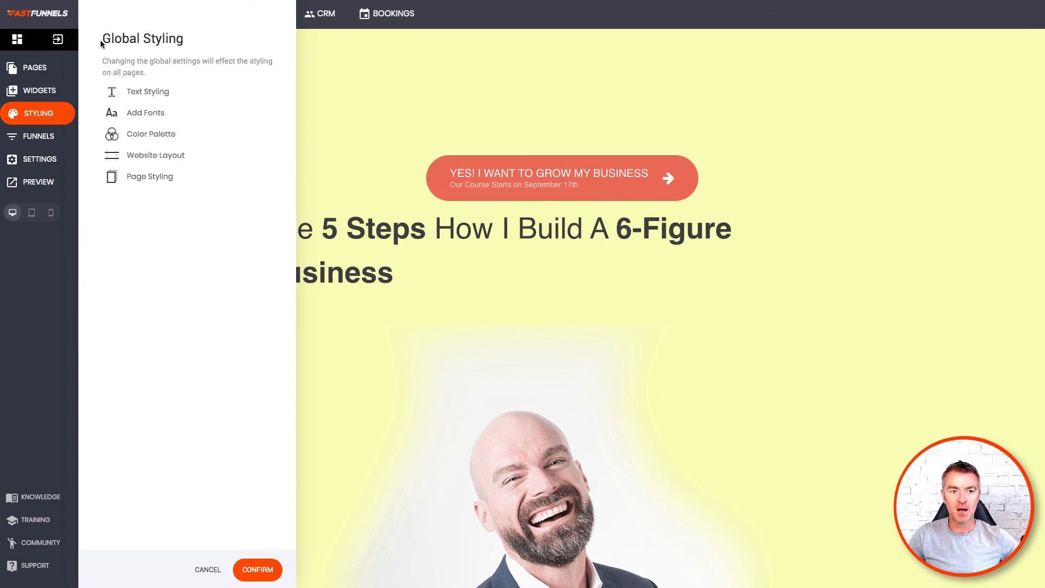
{"action": "left_click", "coordinate": [40, 117]}
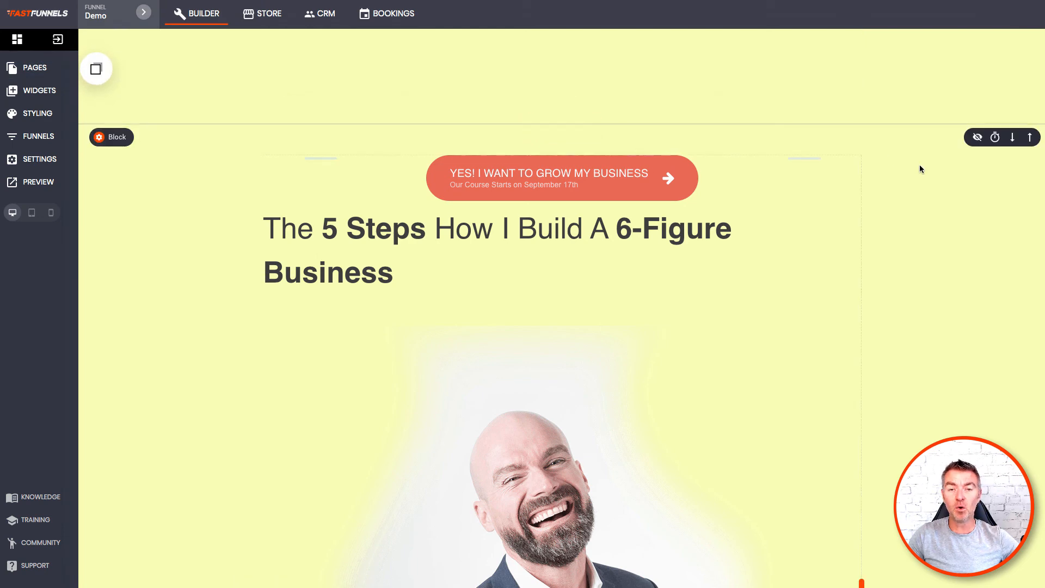
Insert the stray text "fsgzfdg" into the "5 Steps" heading and discard the unsaved change.
{"action": "scroll", "coordinate": [879, 143], "scroll_direction": "up", "scroll_amount": 3}
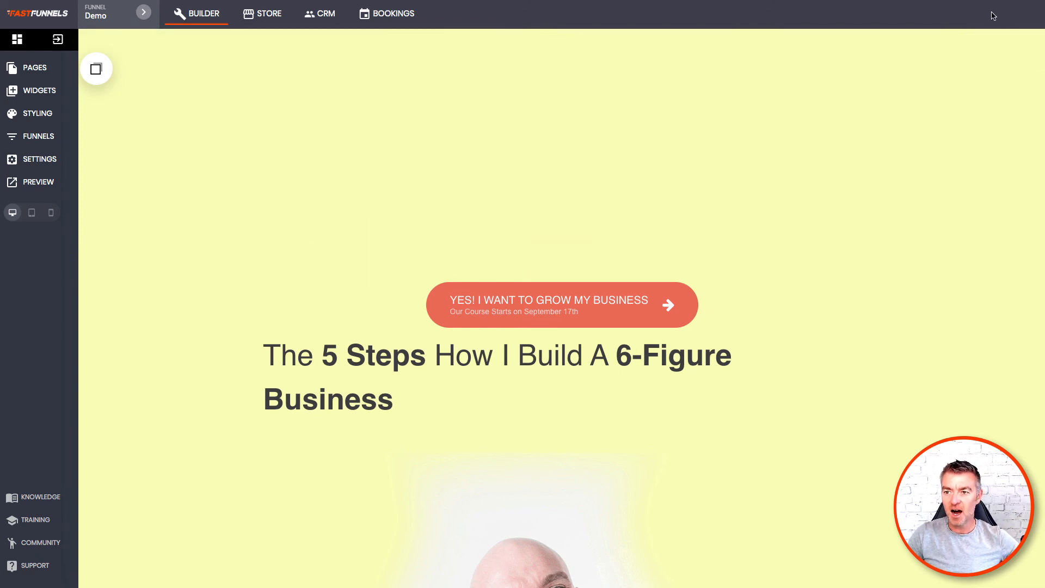
{"action": "scroll", "coordinate": [620, 252], "scroll_direction": "down", "scroll_amount": 2}
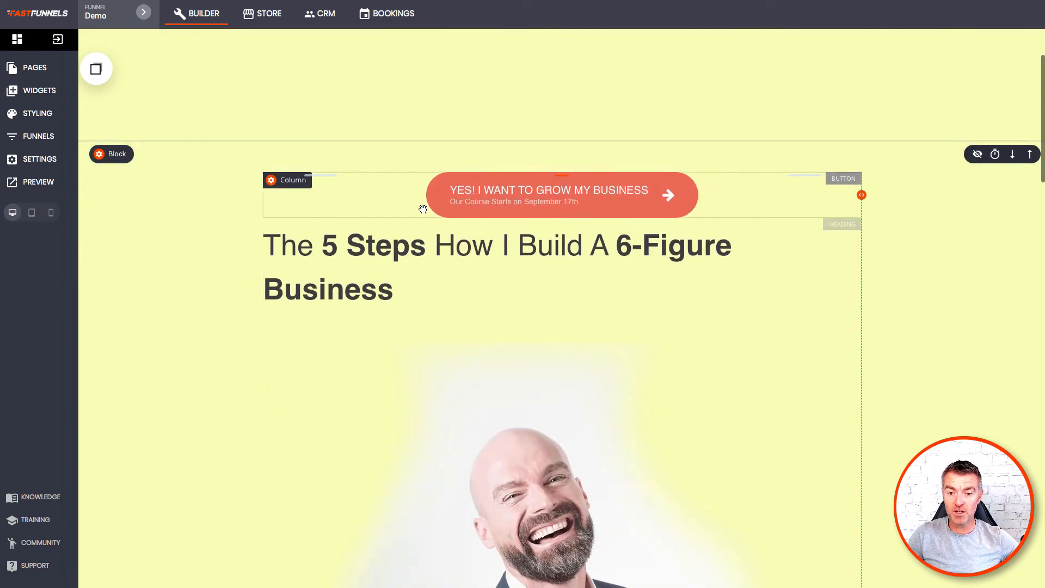
{"action": "left_click", "coordinate": [466, 253]}
{"action": "left_click", "coordinate": [469, 256]}
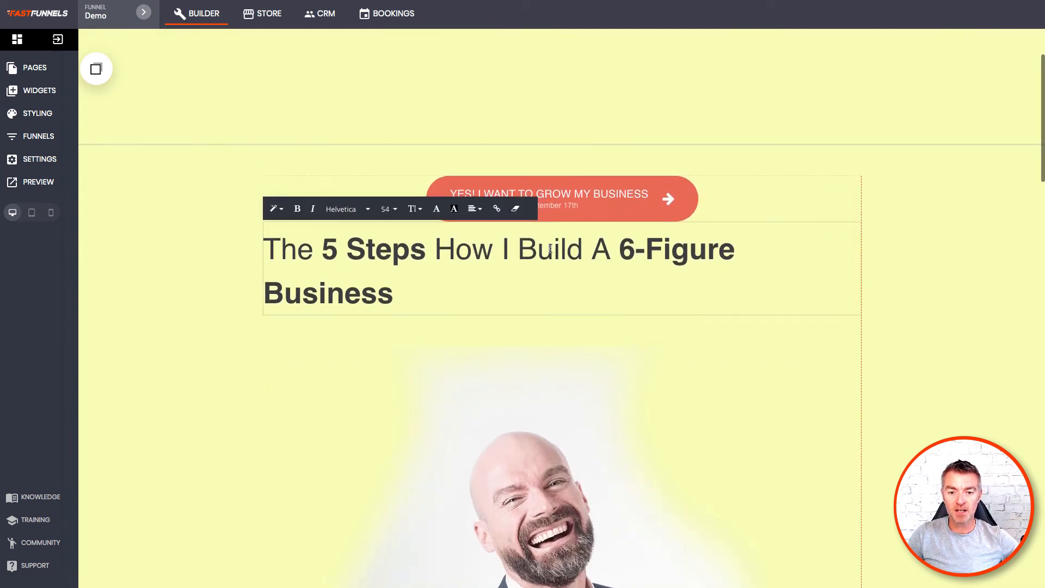
{"action": "type", "text": "fsgzfdg"}
{"action": "left_click", "coordinate": [971, 278]}
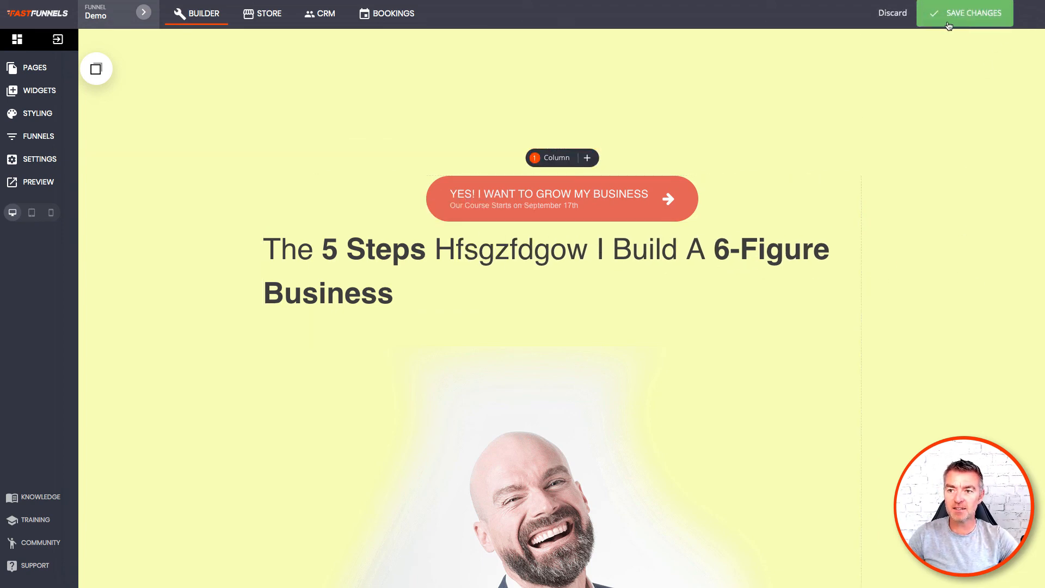
{"action": "left_click", "coordinate": [892, 14]}
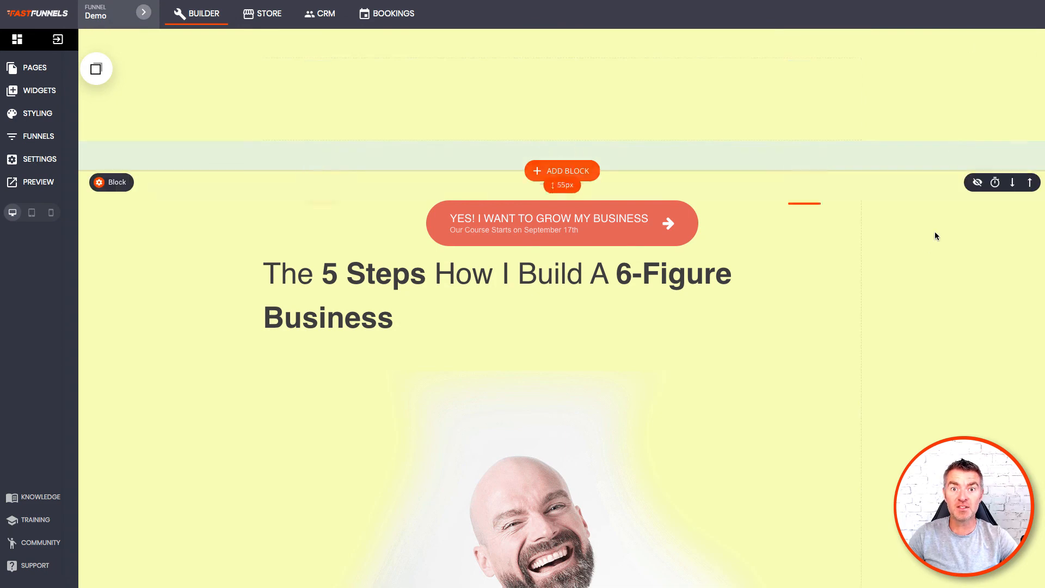
{"action": "scroll", "coordinate": [637, 390], "scroll_direction": "down", "scroll_amount": 3}
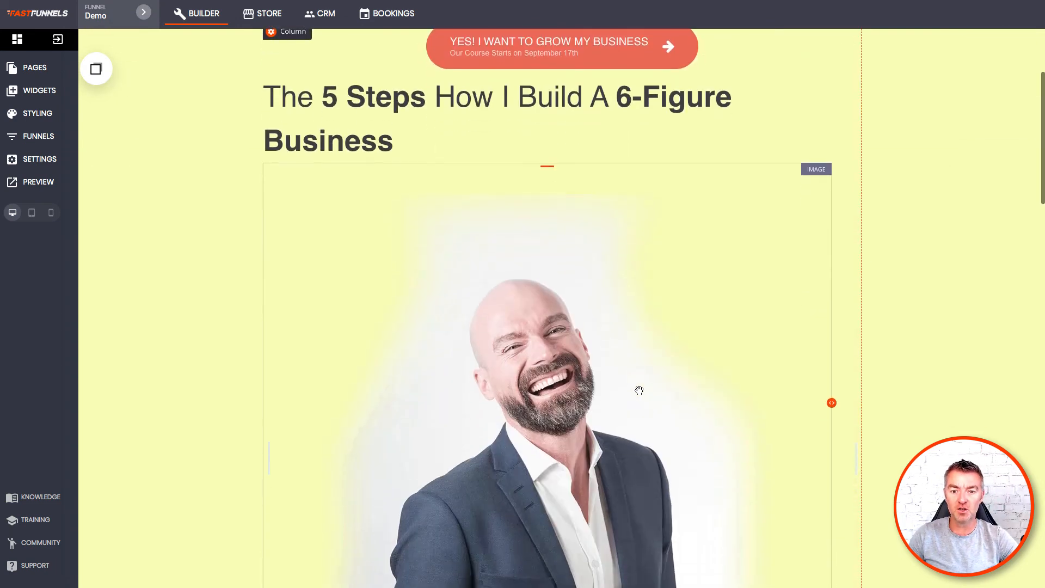
{"action": "scroll", "coordinate": [635, 390], "scroll_direction": "down", "scroll_amount": 10}
{"action": "scroll", "coordinate": [634, 390], "scroll_direction": "down", "scroll_amount": 9}
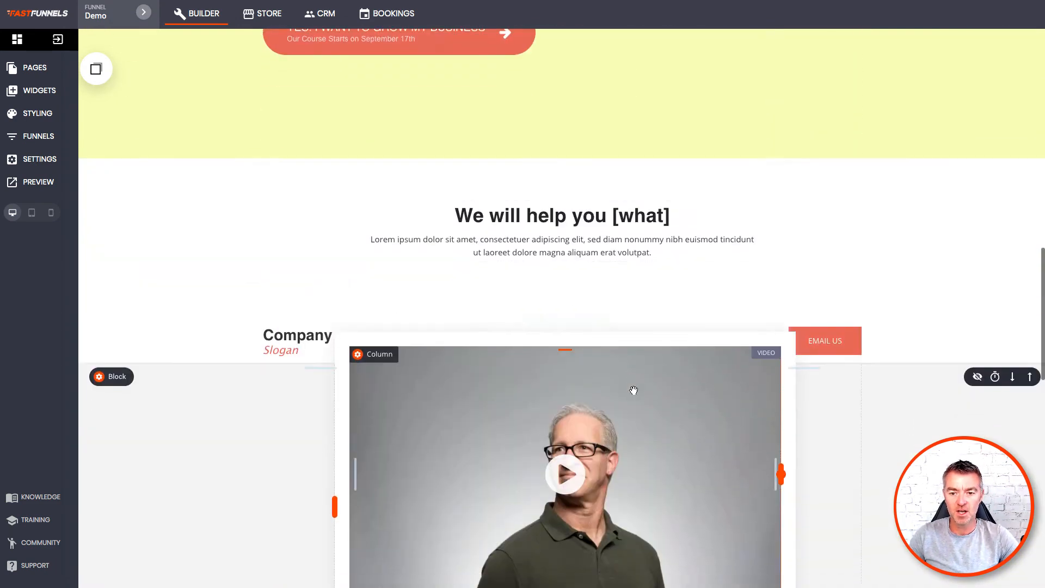
{"action": "scroll", "coordinate": [775, 411], "scroll_direction": "down", "scroll_amount": 3}
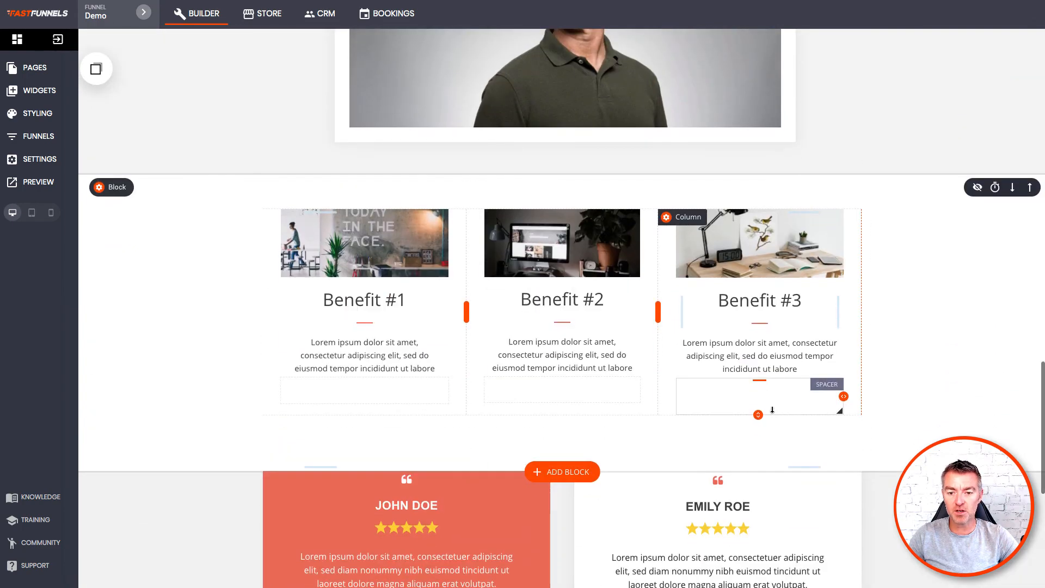
{"action": "scroll", "coordinate": [774, 410], "scroll_direction": "down", "scroll_amount": 8}
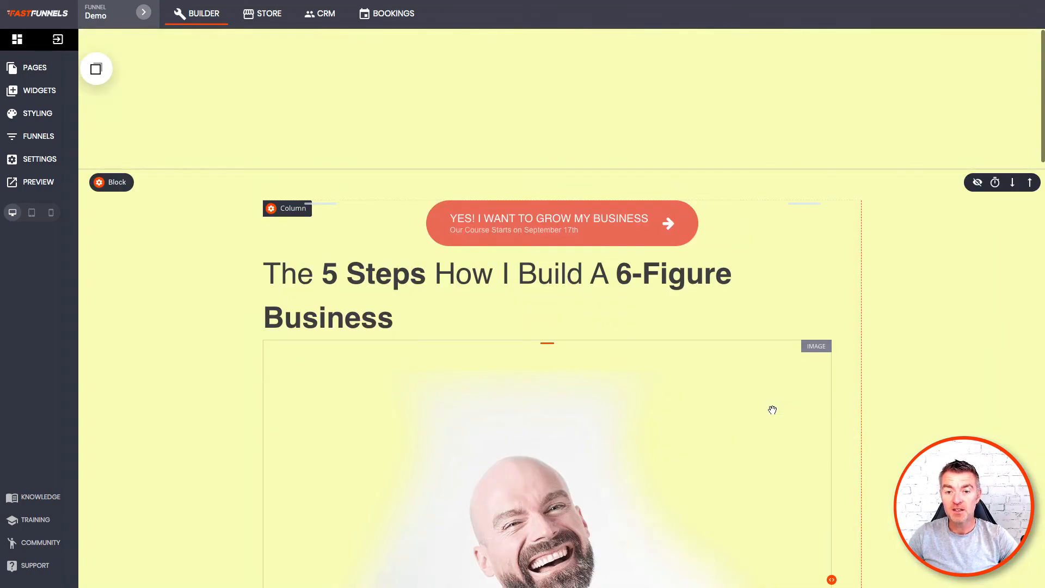